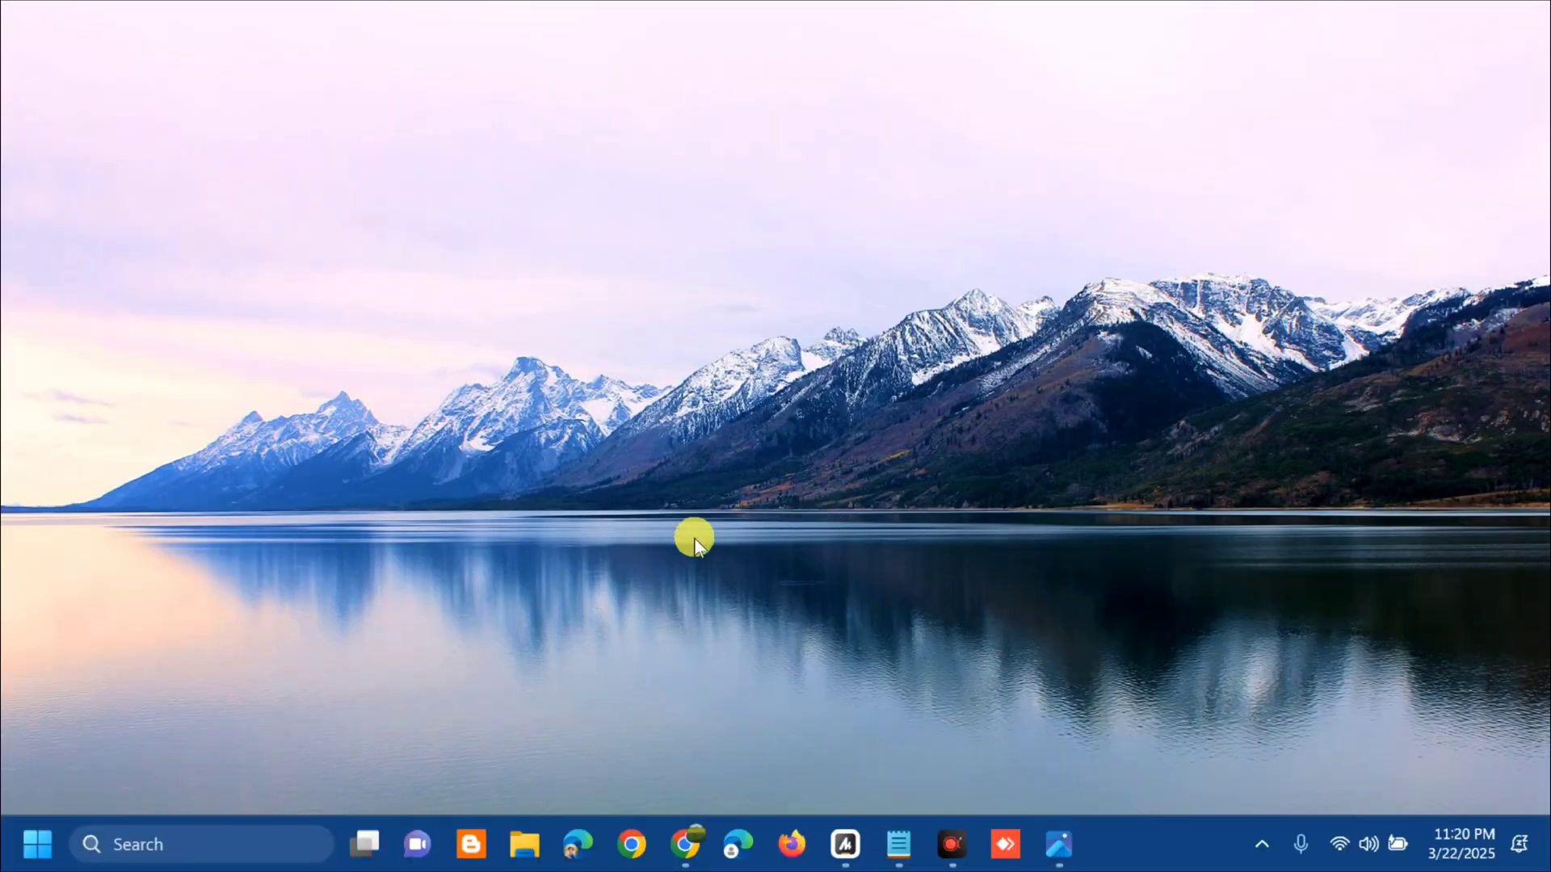
Search for 'registry' and run Registry Editor as administrator
left_click(37, 850)
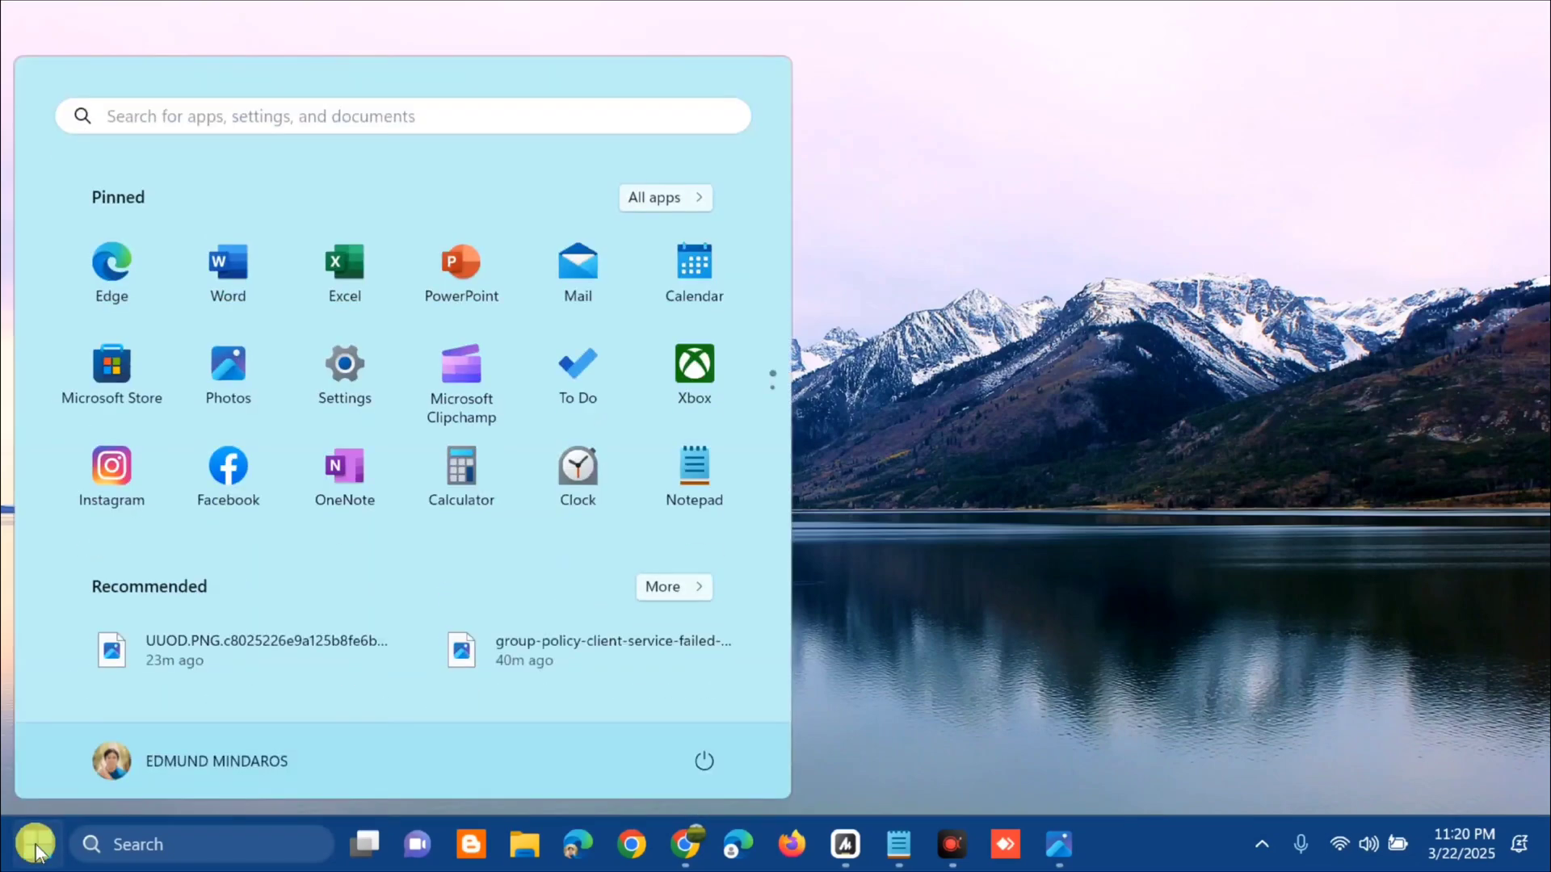
key("Escape")
key("super+s")
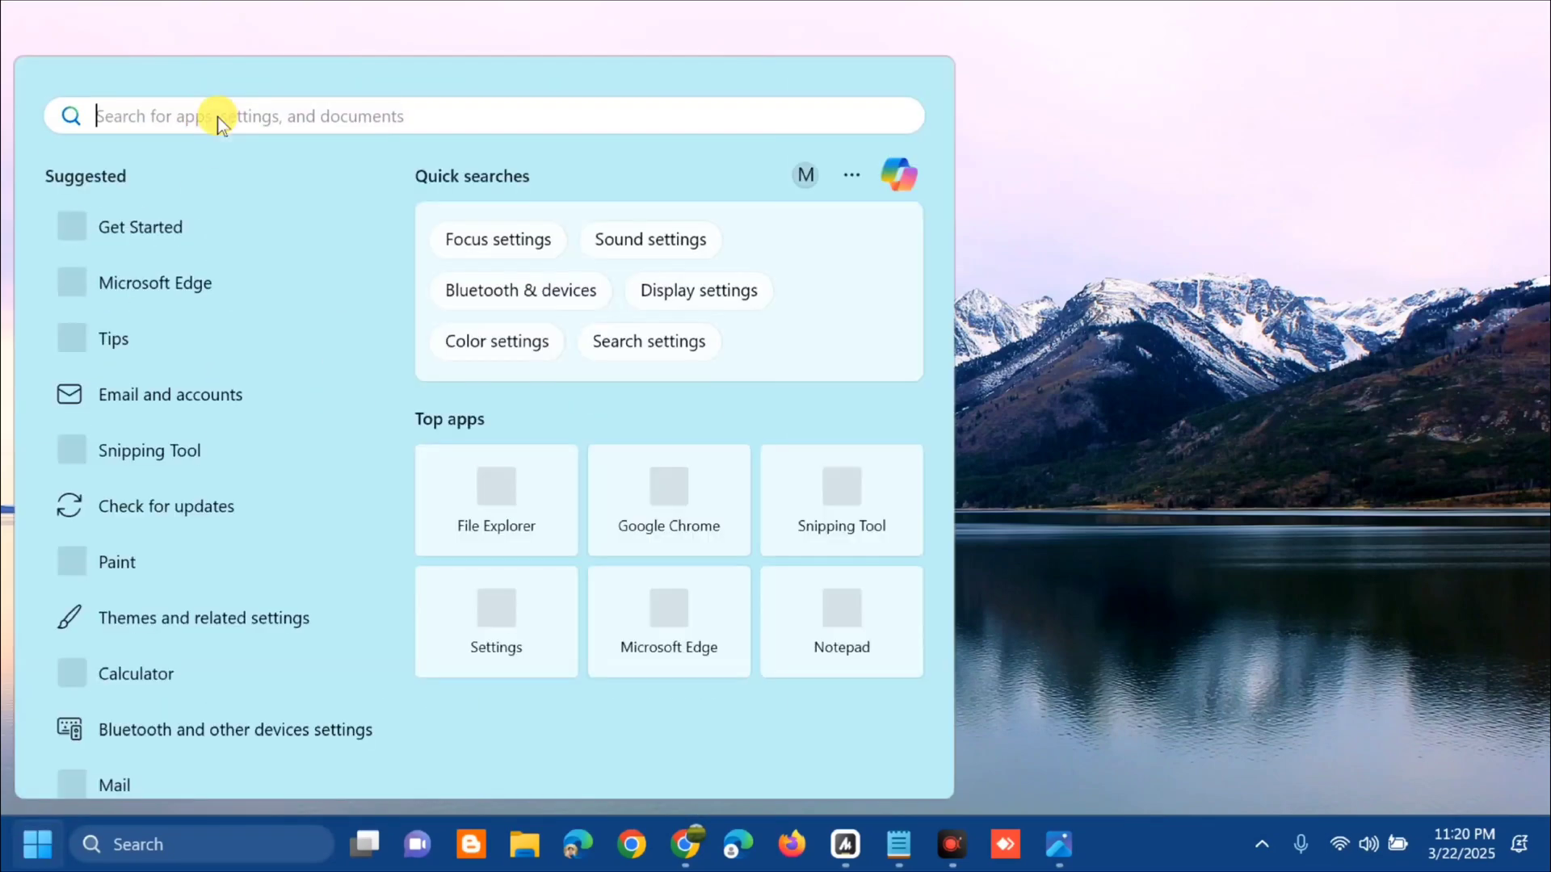
type("registry")
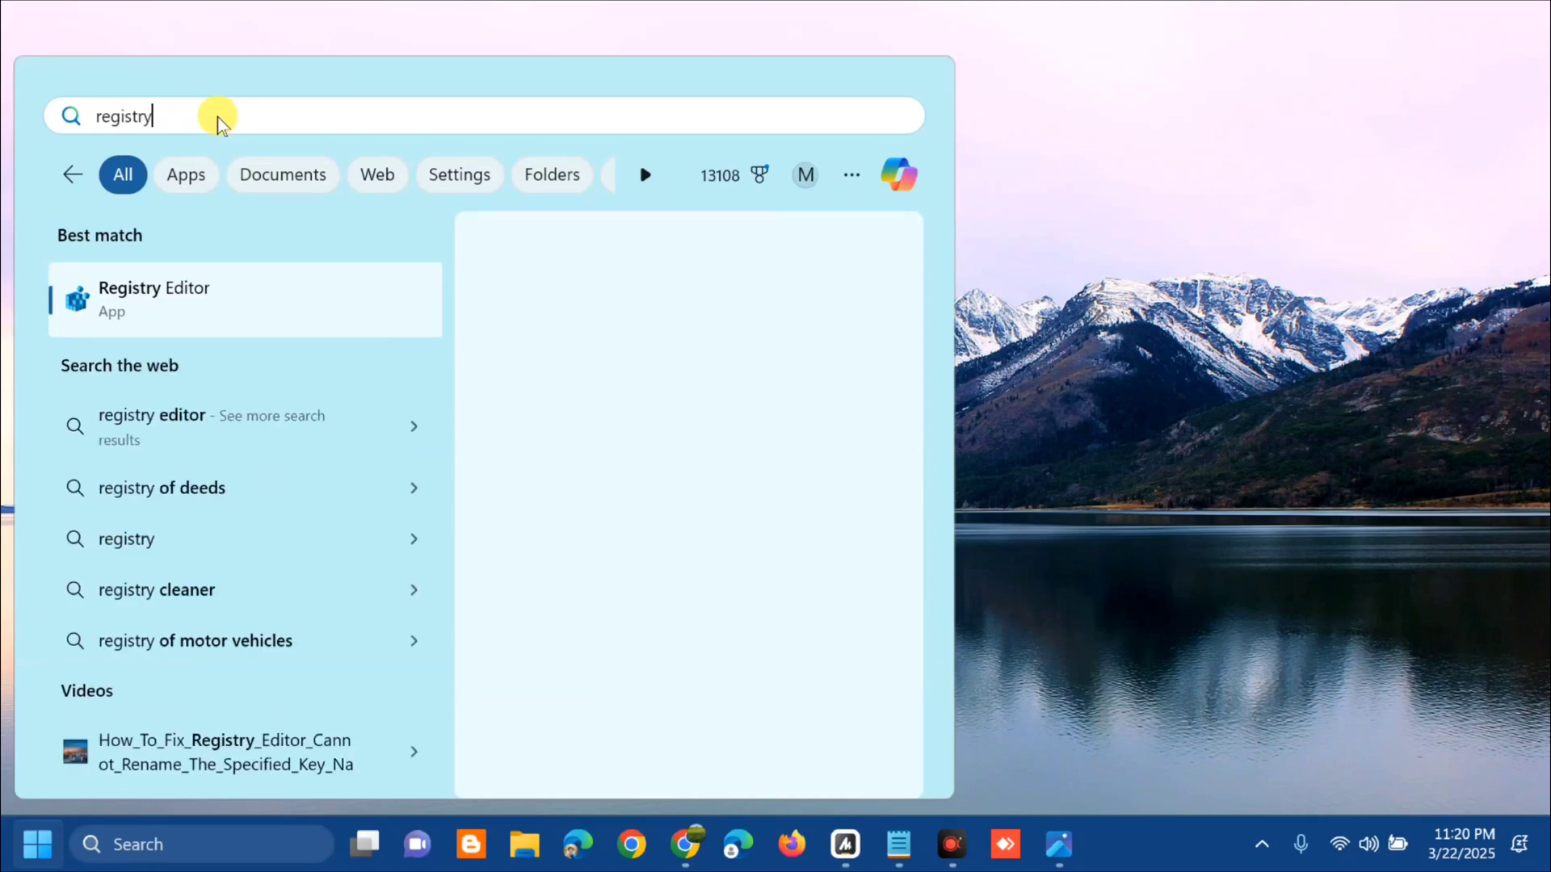
right_click(278, 297)
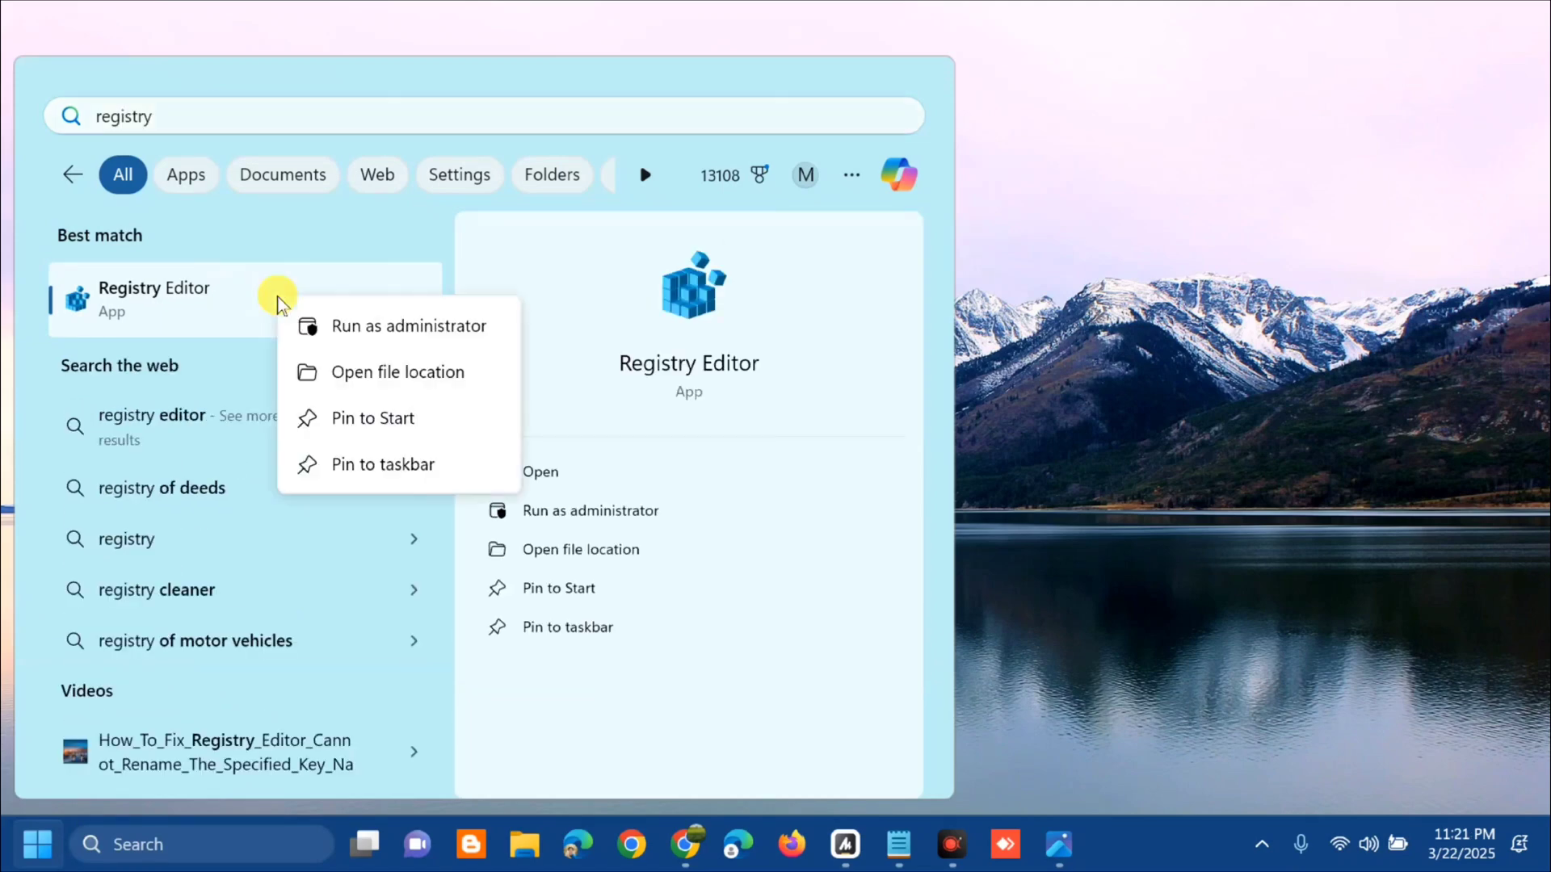
left_click(392, 331)
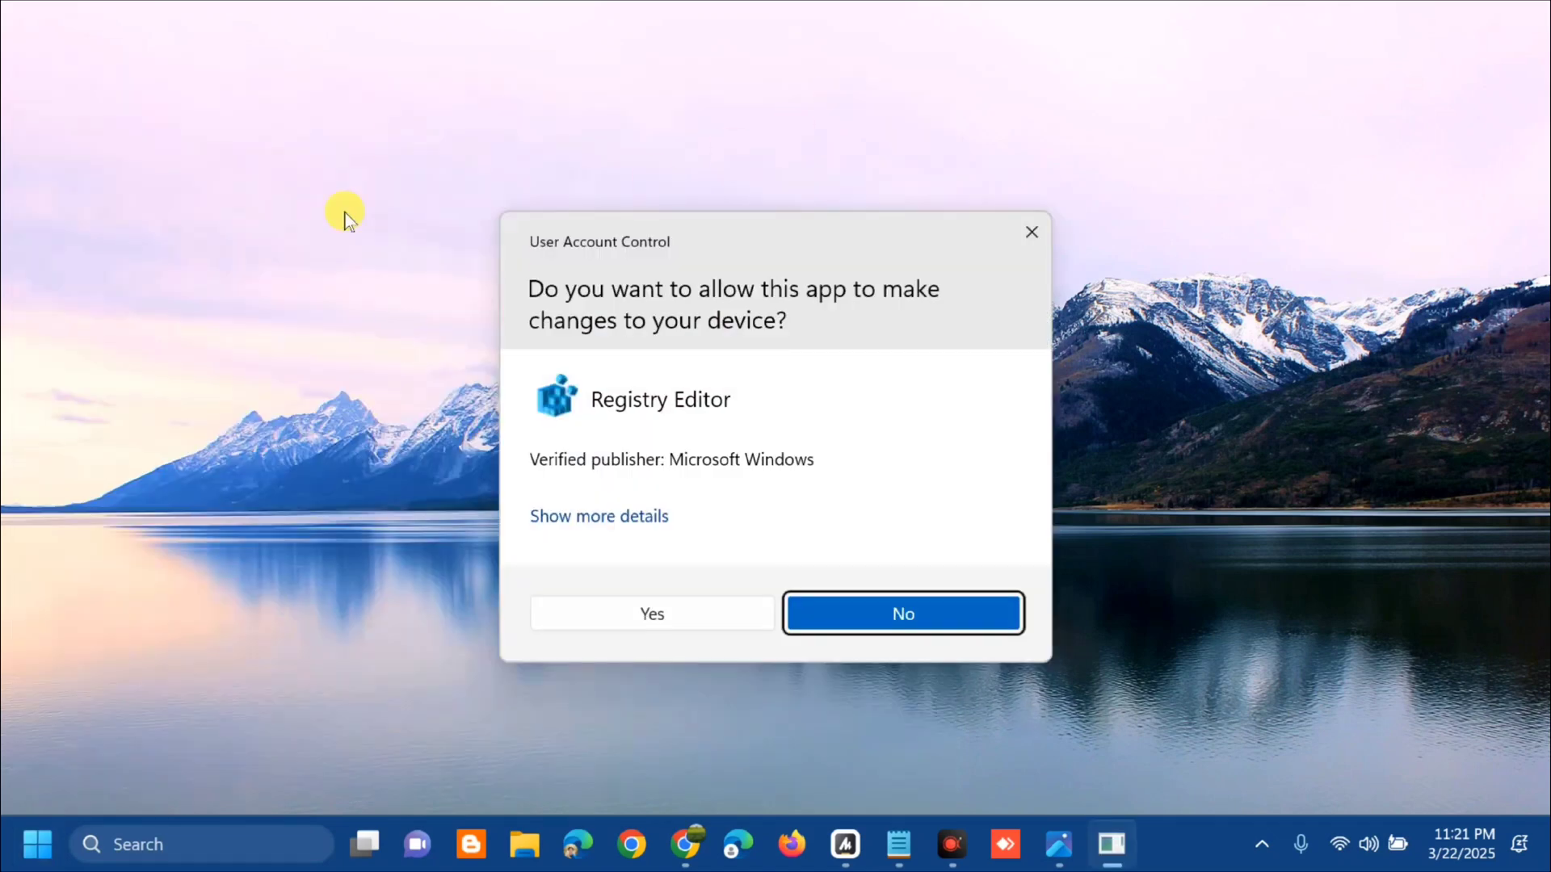
Approve the UAC prompt, then open and cancel the Export Registry File dialog
left_click(657, 616)
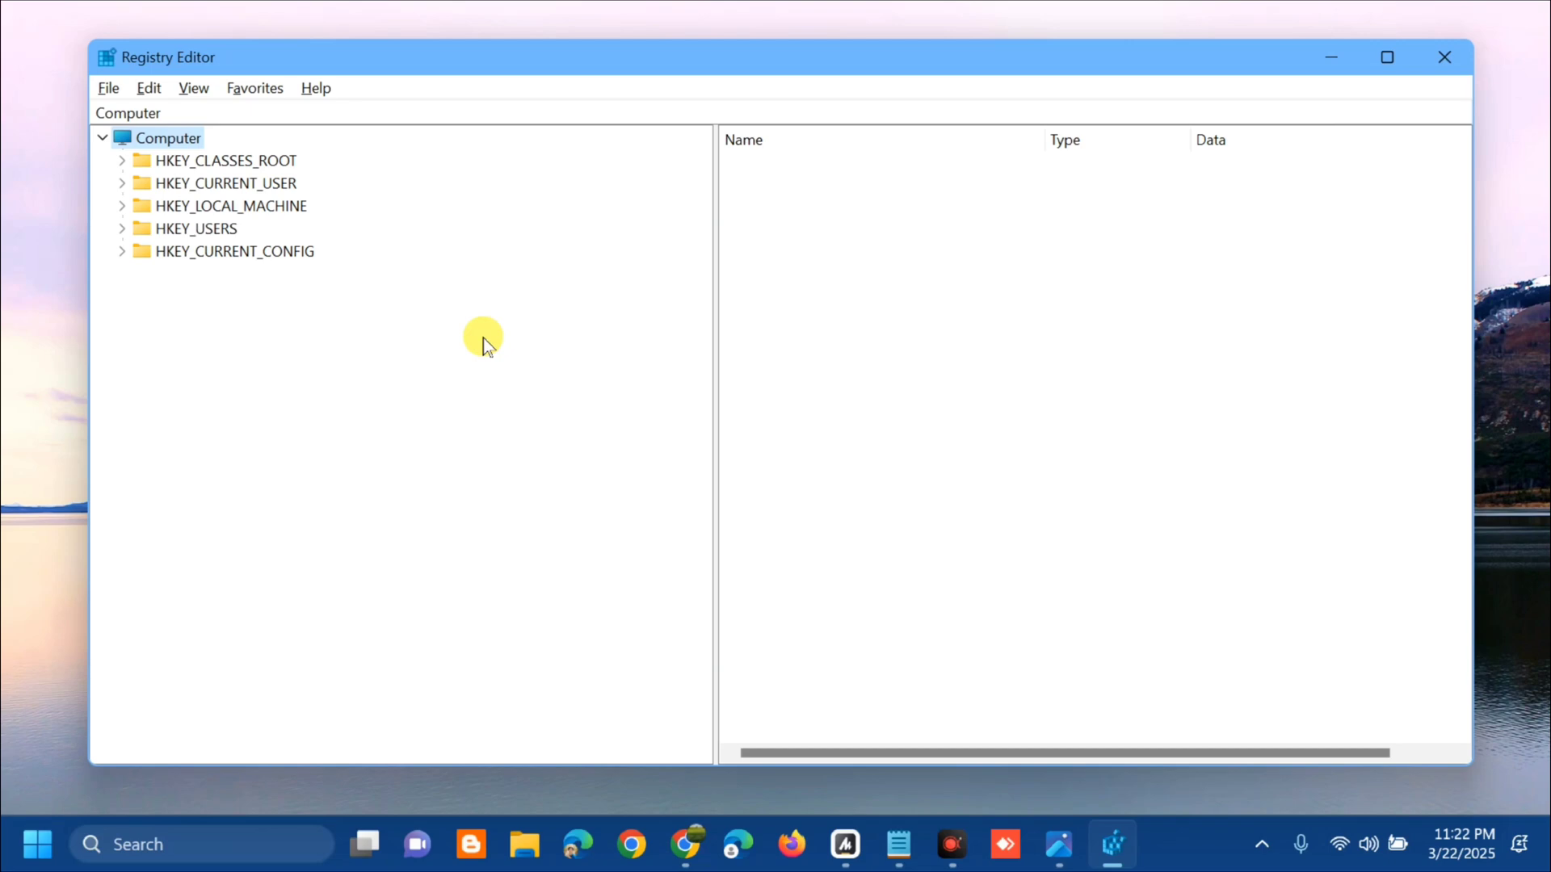
left_click(109, 89)
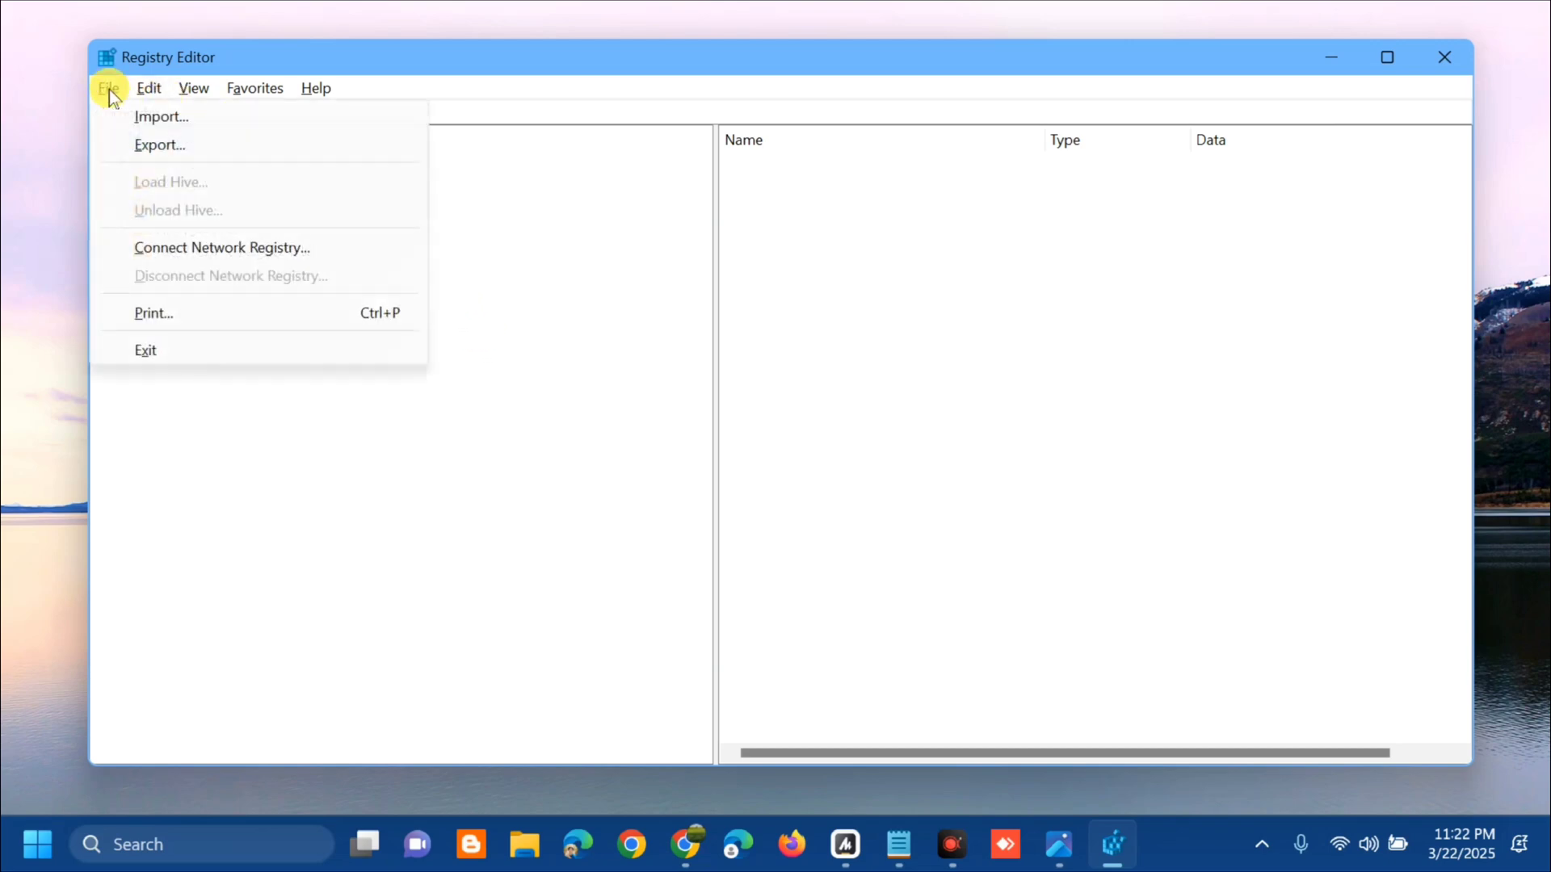
left_click(142, 152)
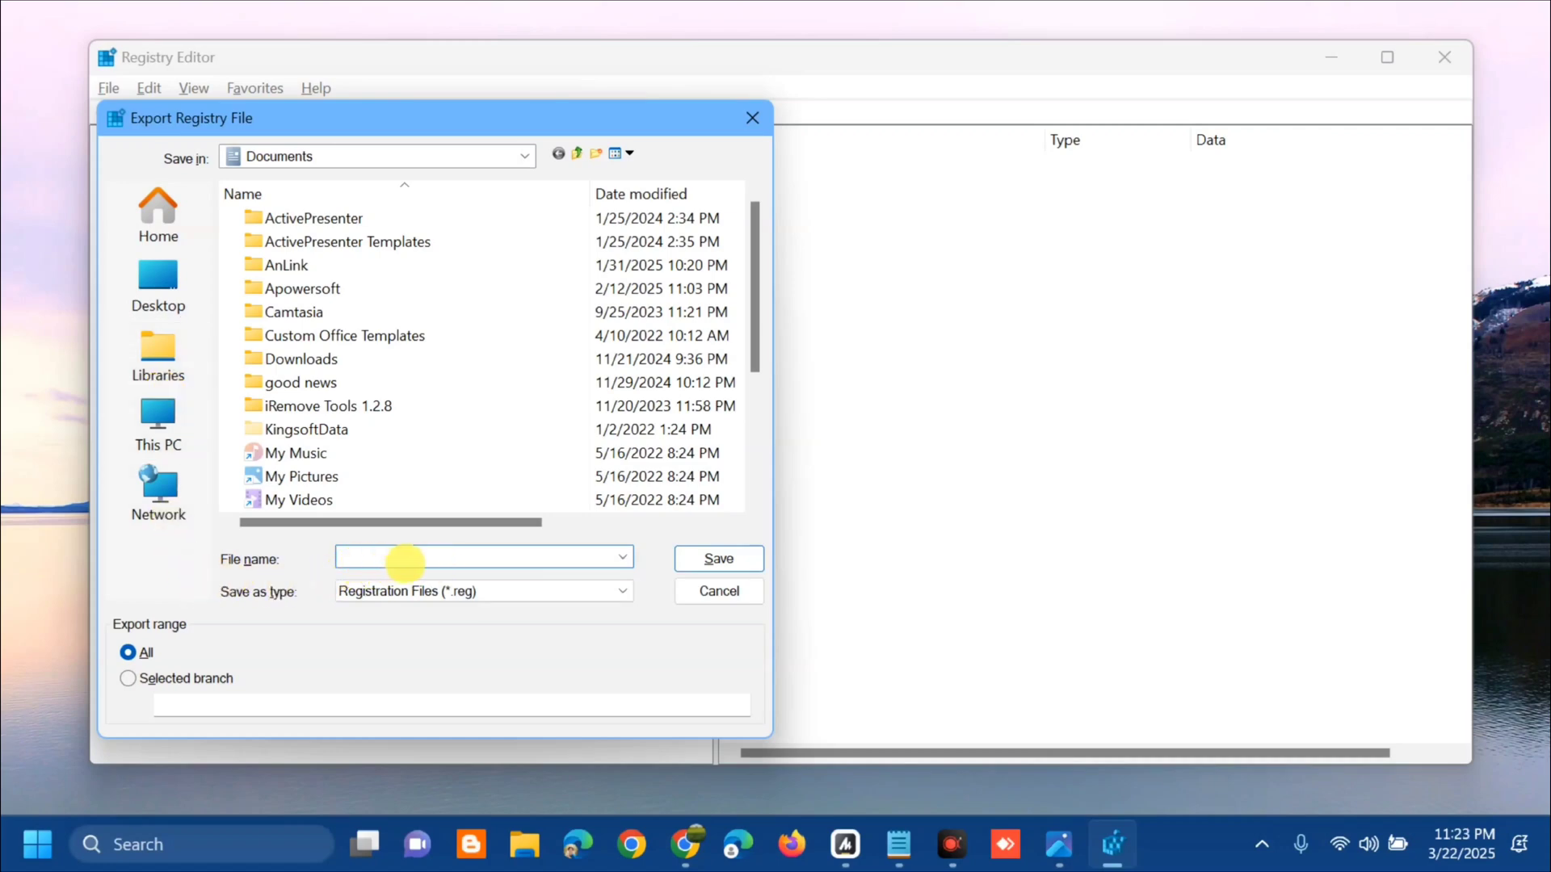
left_click(727, 593)
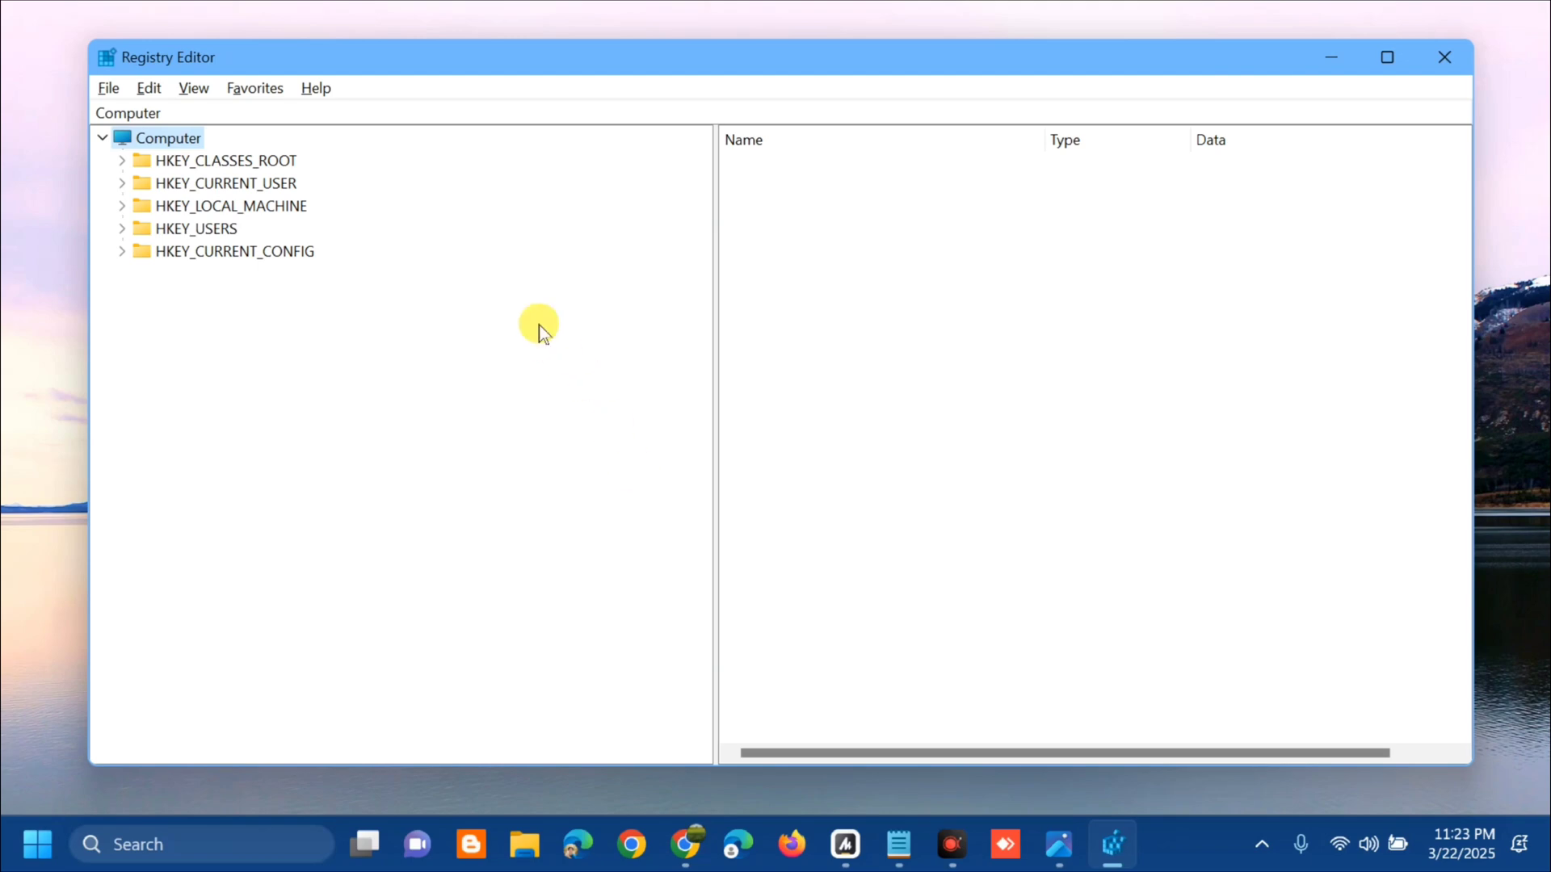
left_click(108, 90)
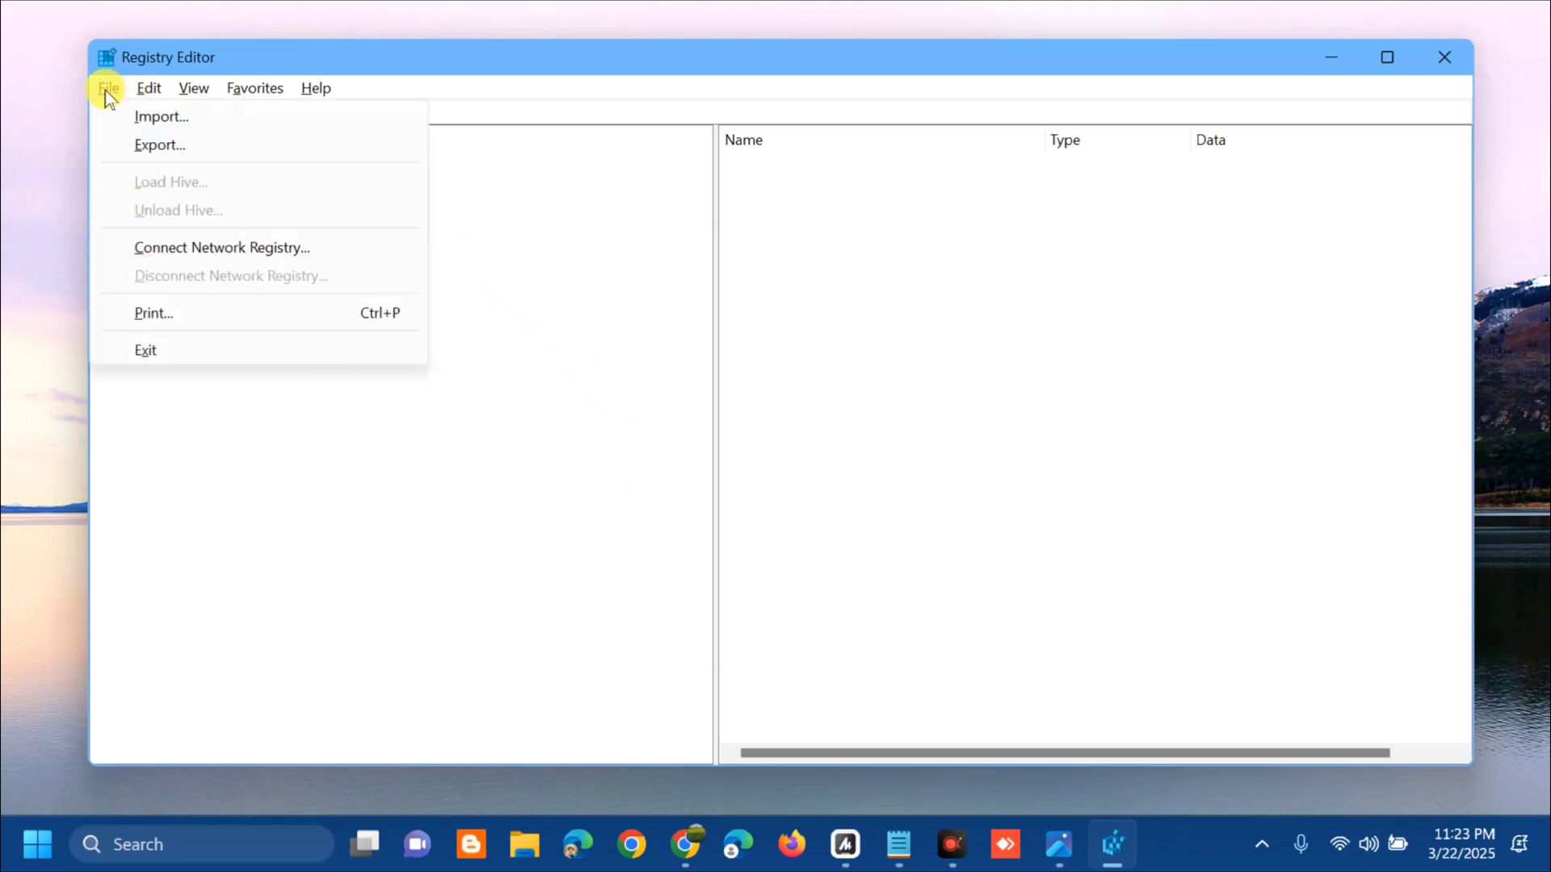
left_click(154, 123)
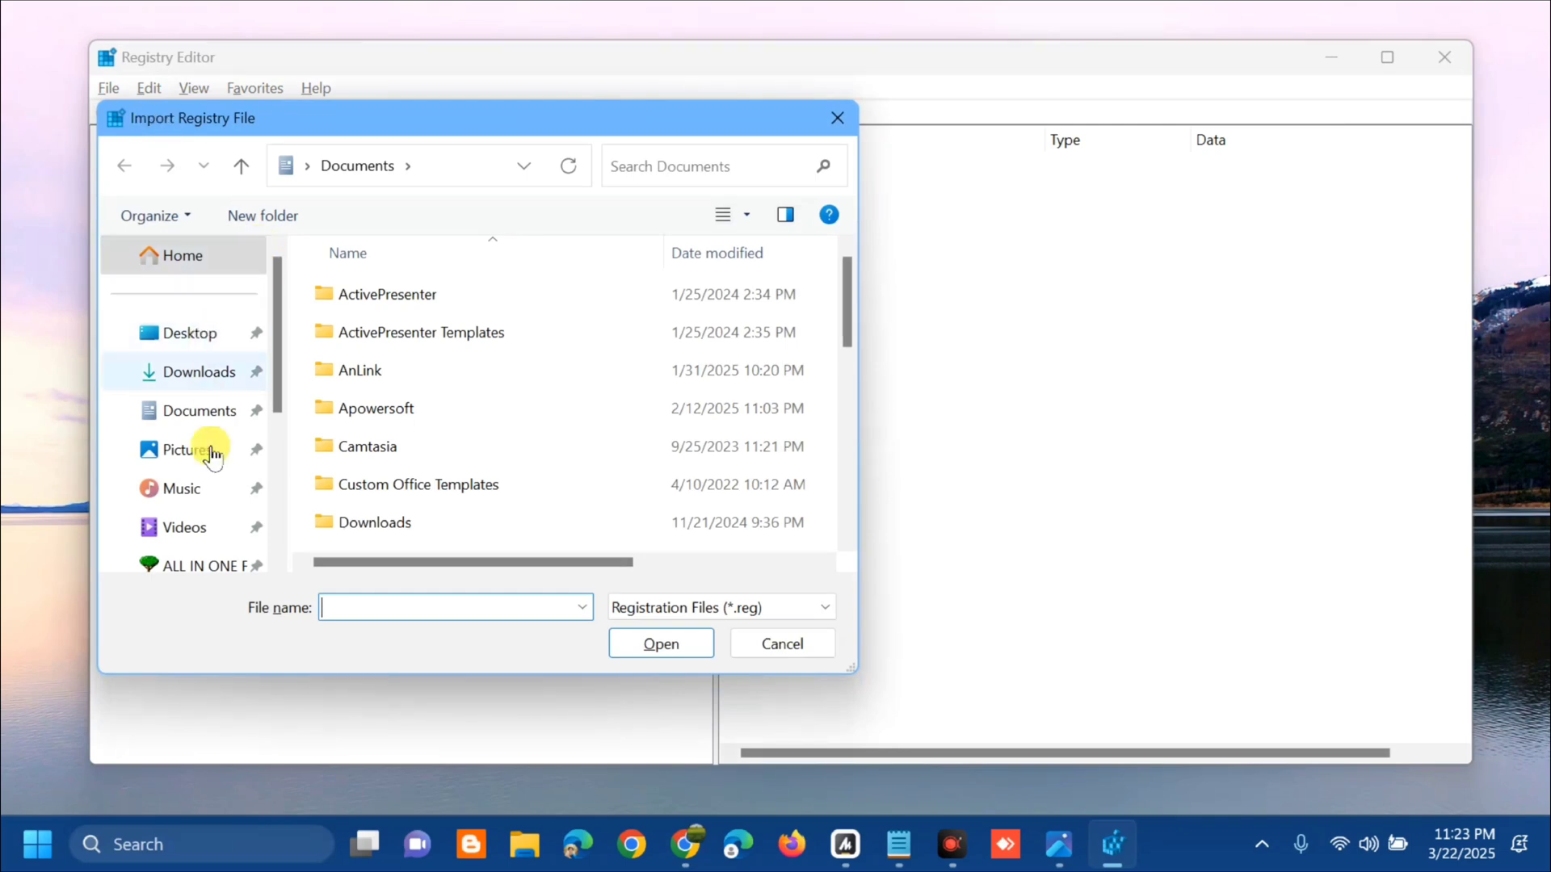
left_click(783, 646)
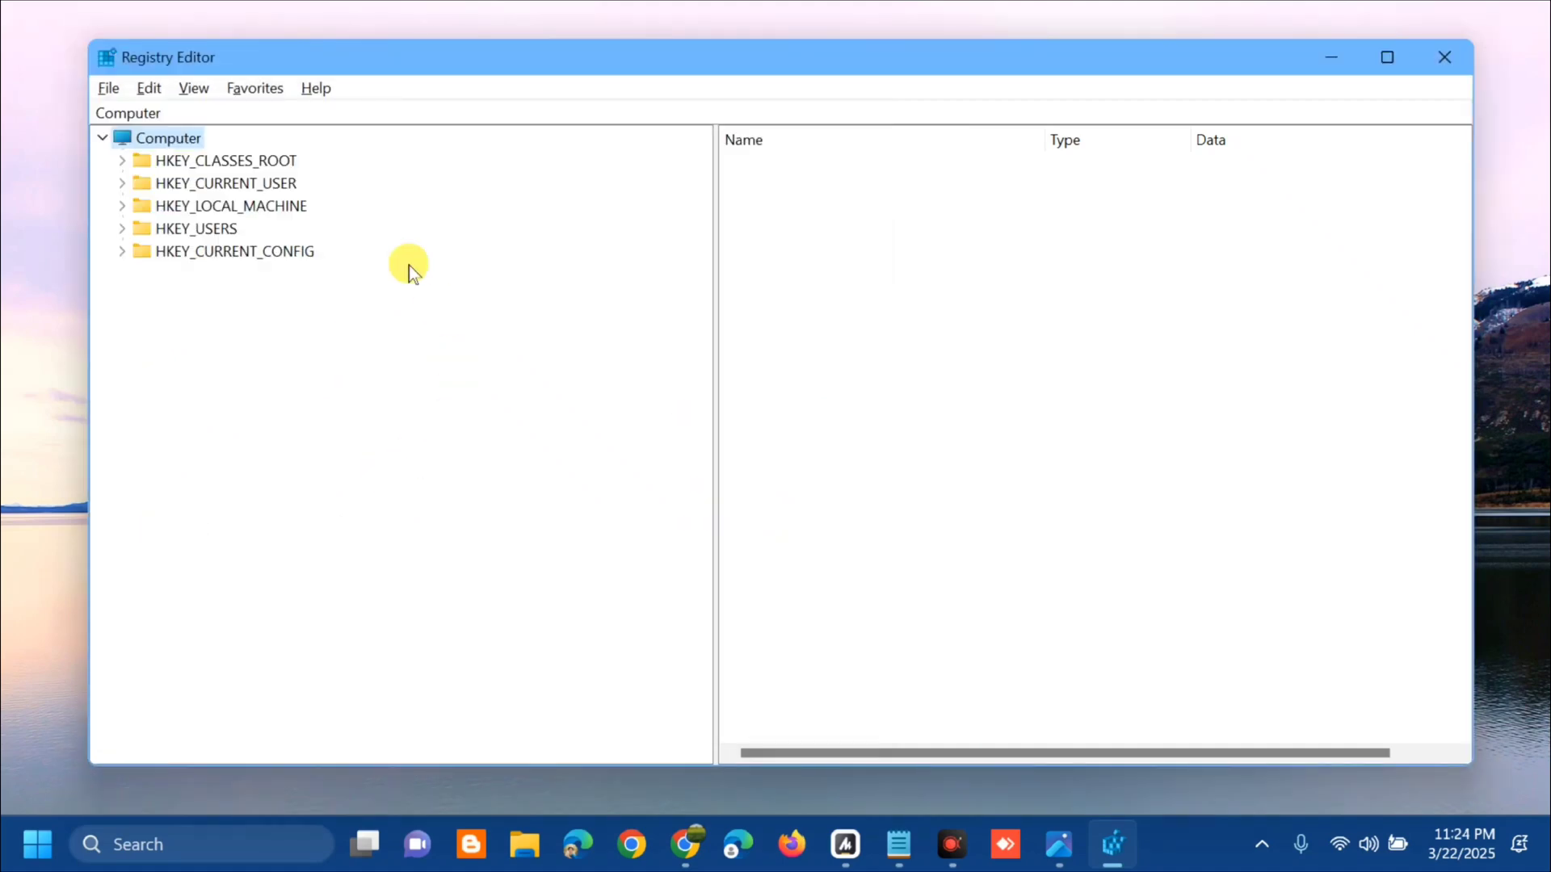
Expand HKEY_LOCAL_MACHINE\SYSTEM\CurrentControlSet\Services and select the gpsvc key
double_click(210, 207)
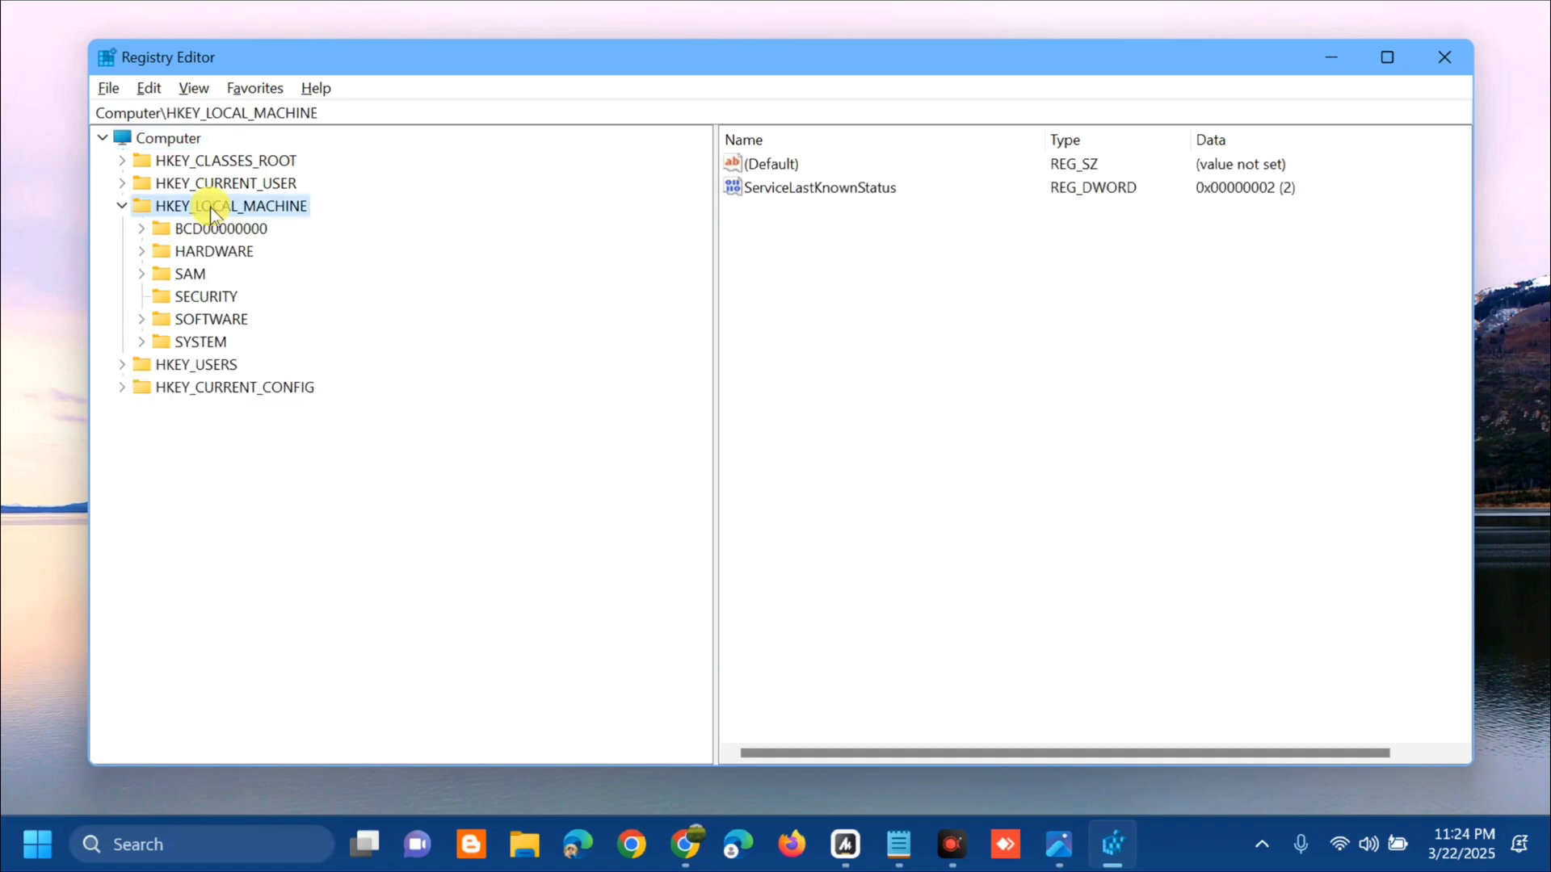
double_click(200, 342)
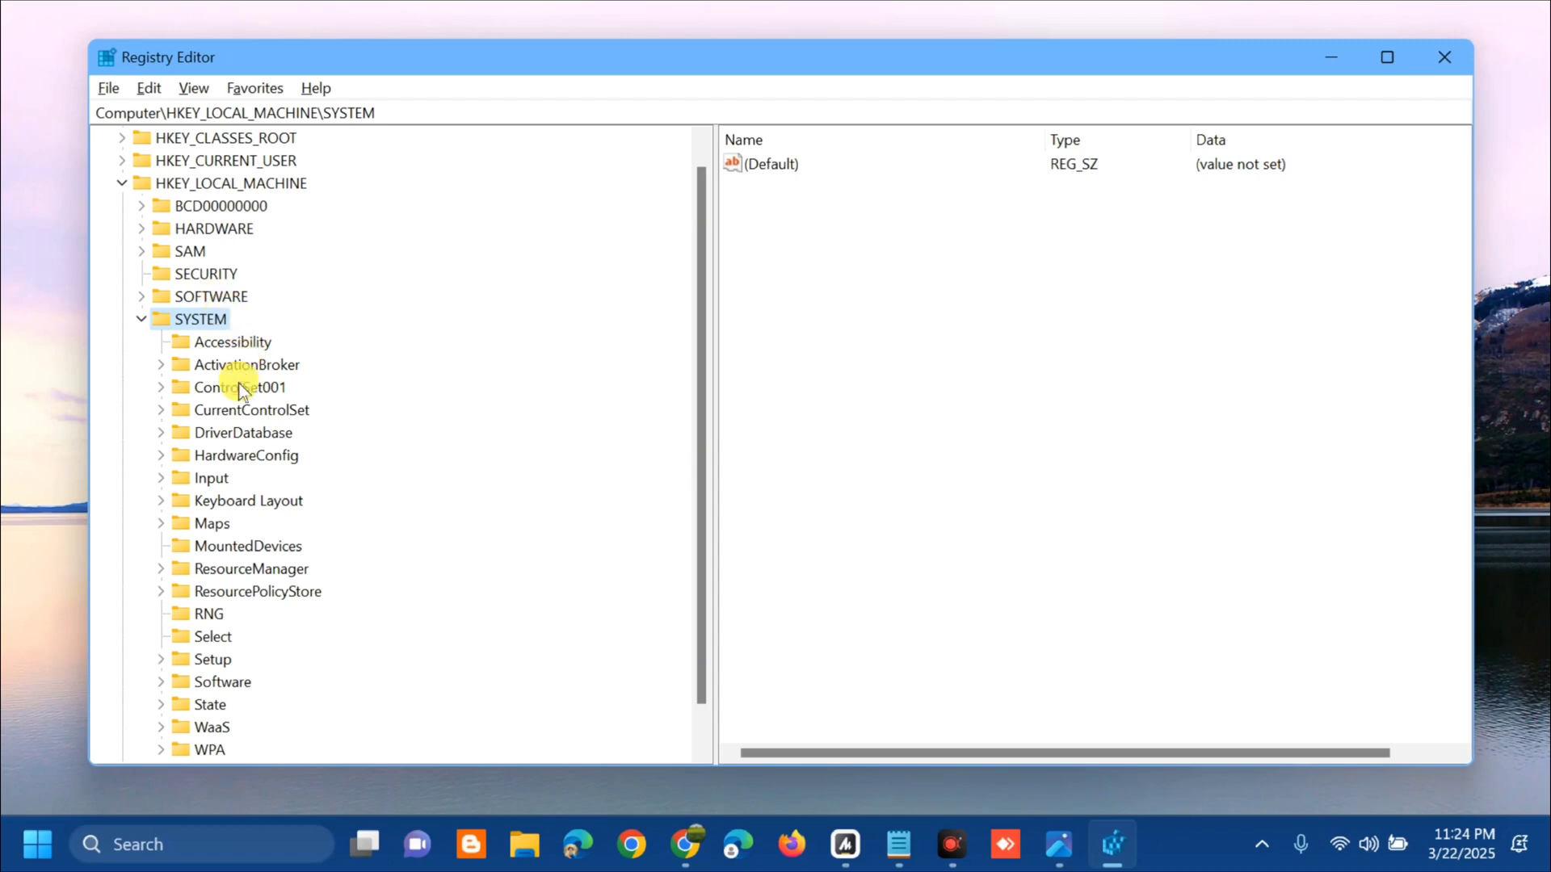
double_click(250, 410)
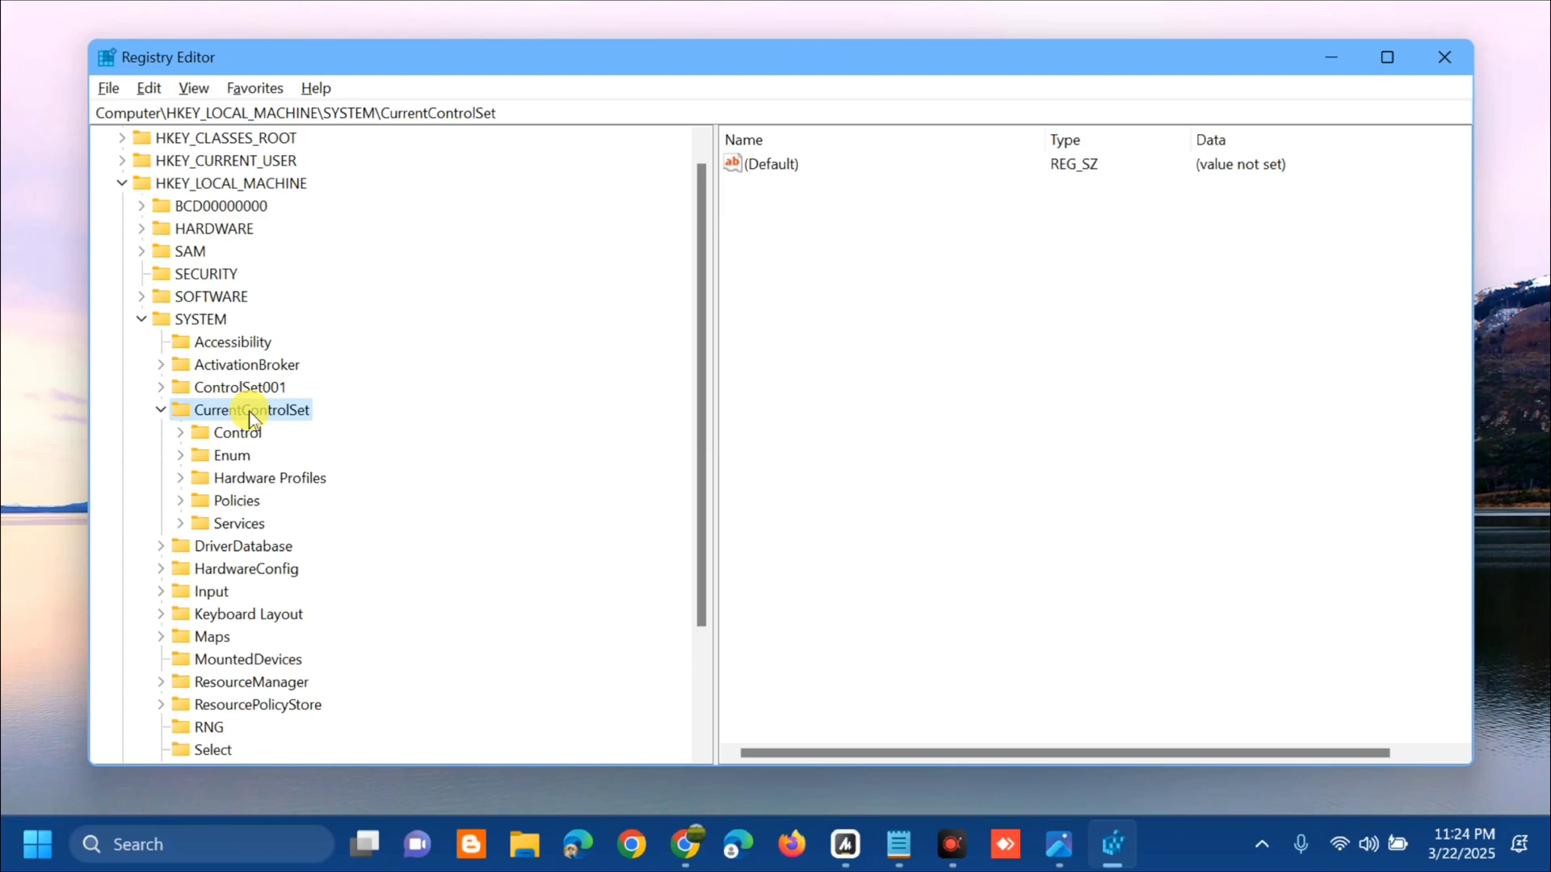
double_click(235, 525)
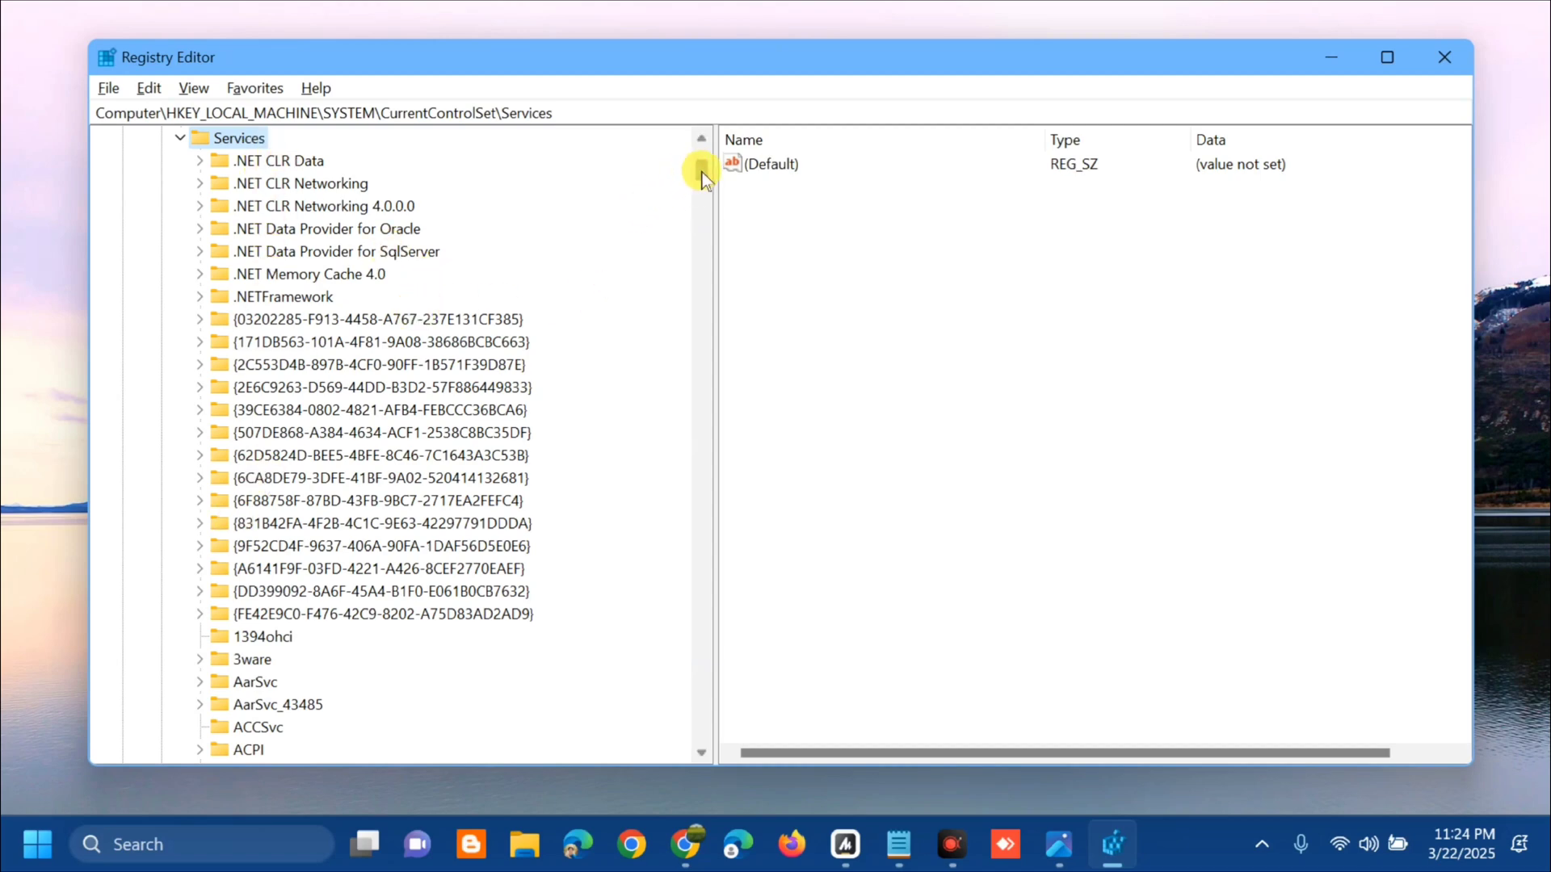
left_click_drag(702, 174, 700, 331)
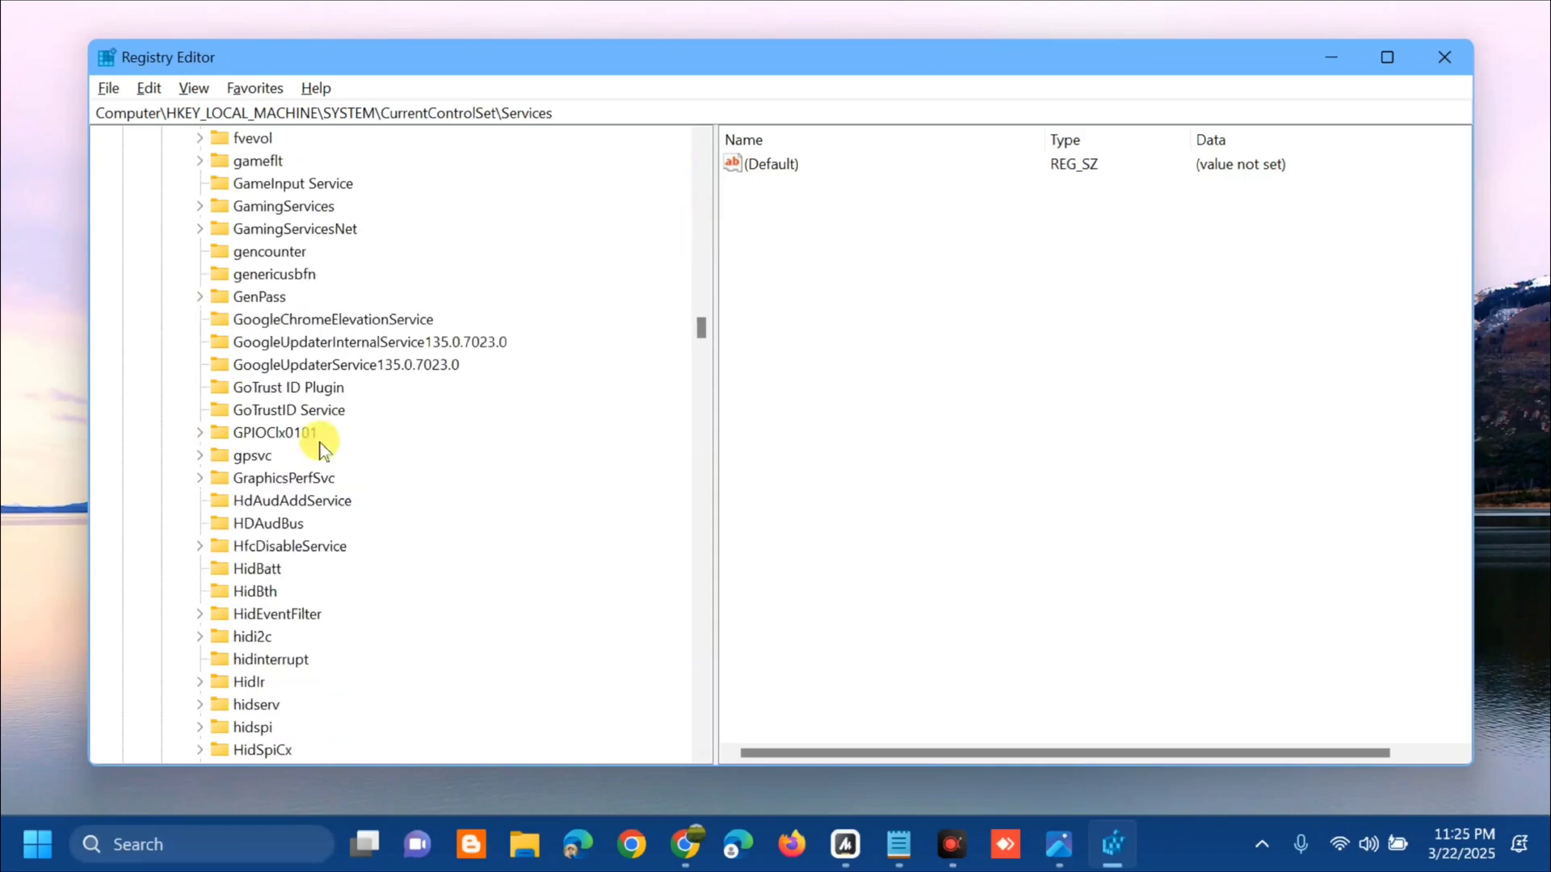
left_click(252, 456)
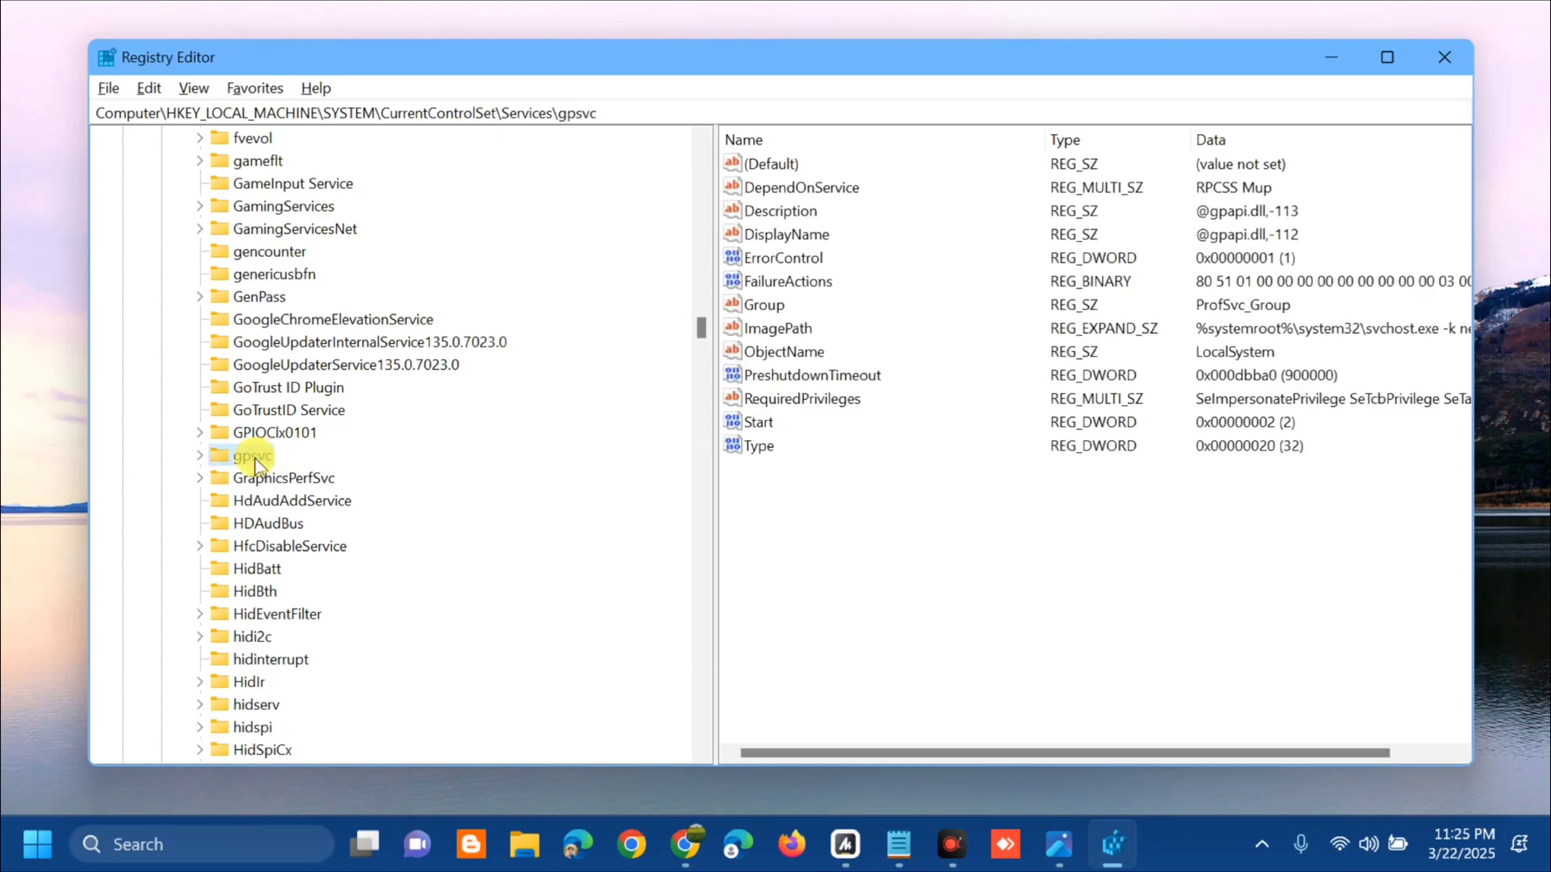
Open the gpsvc key's Permissions and its Advanced security settings
right_click(269, 461)
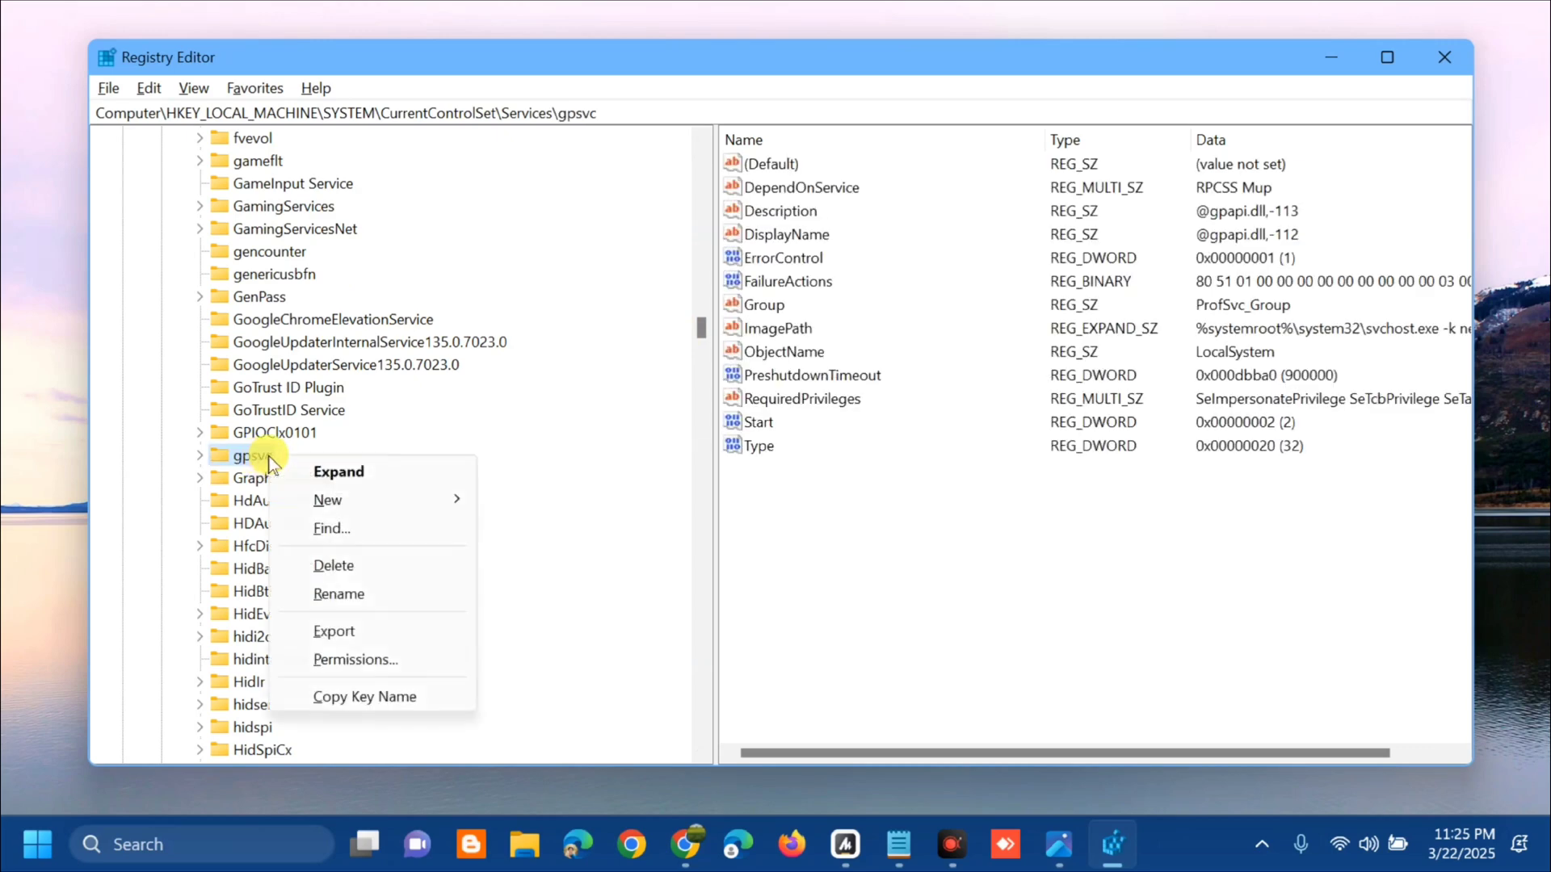
left_click(360, 661)
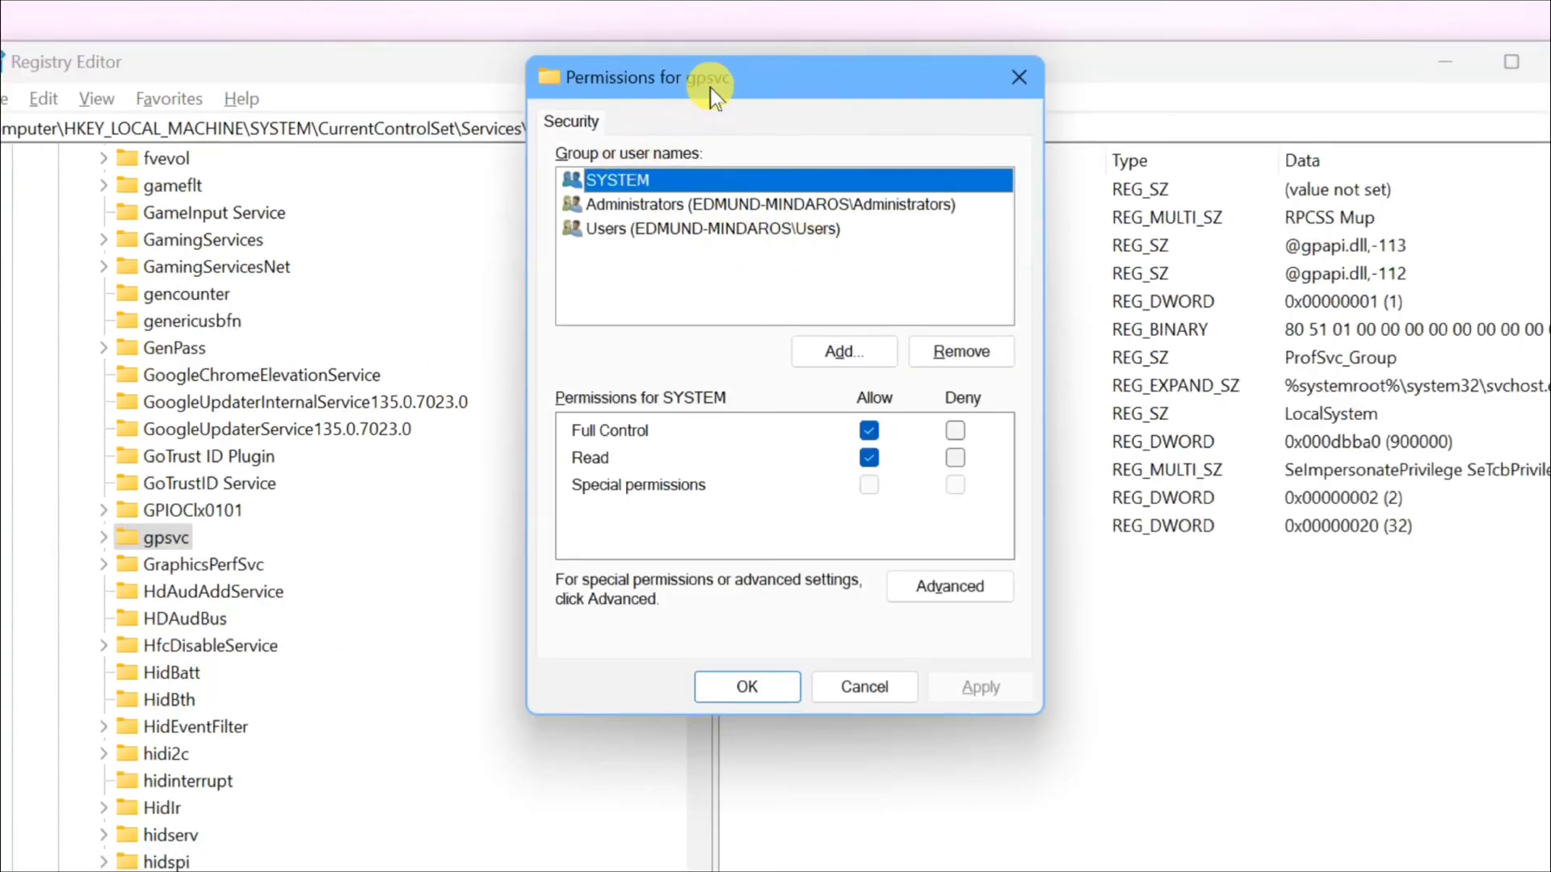
left_click(943, 586)
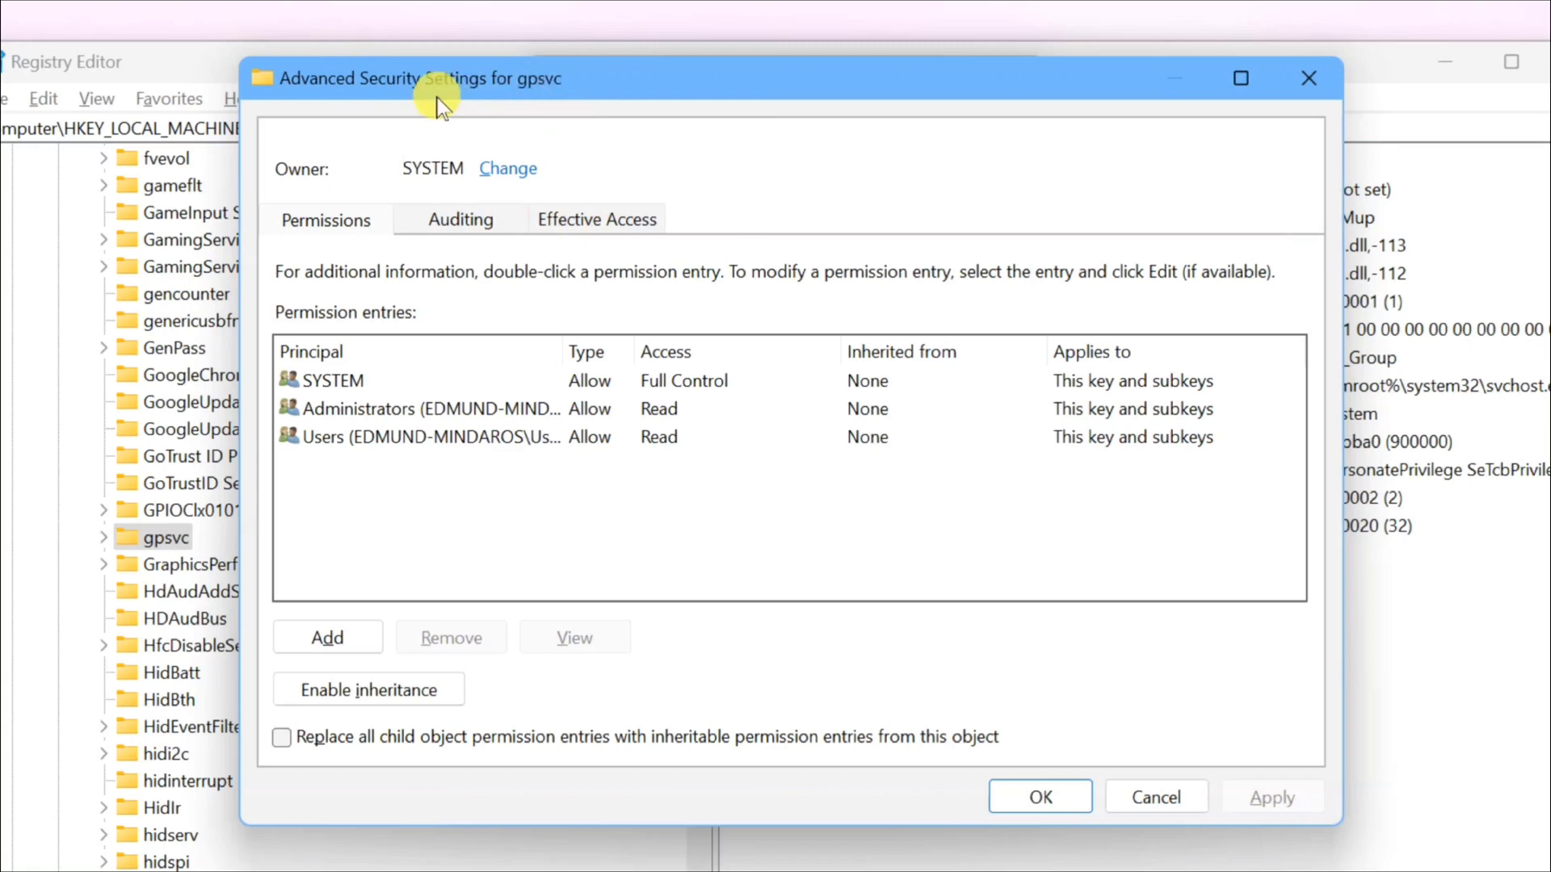
Change the gpsvc owner from SYSTEM to the local user account found via Find Now
left_click(509, 168)
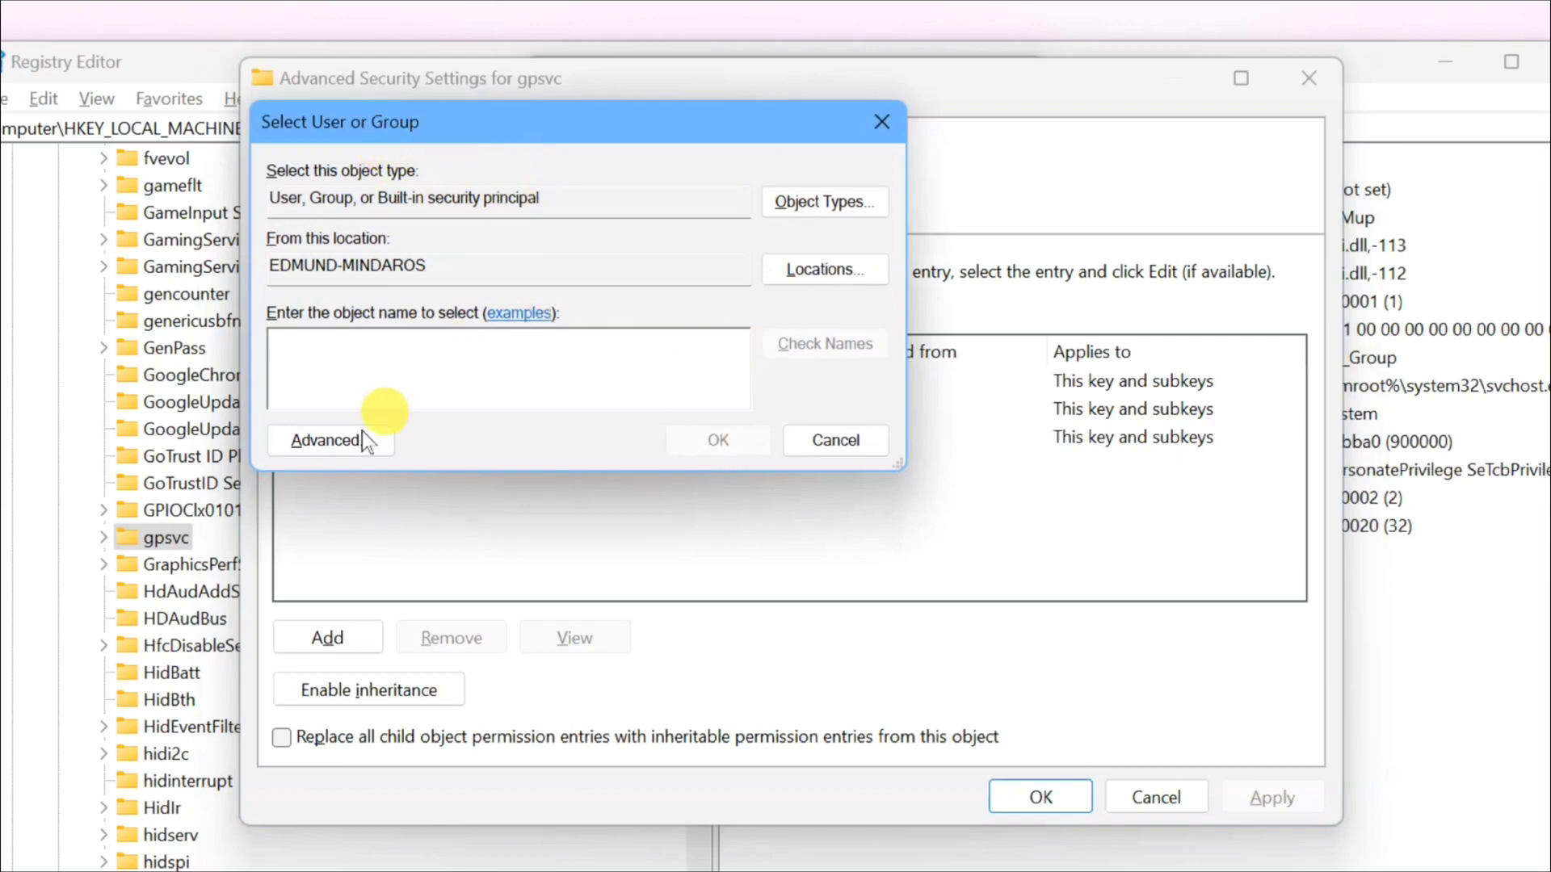
left_click(332, 440)
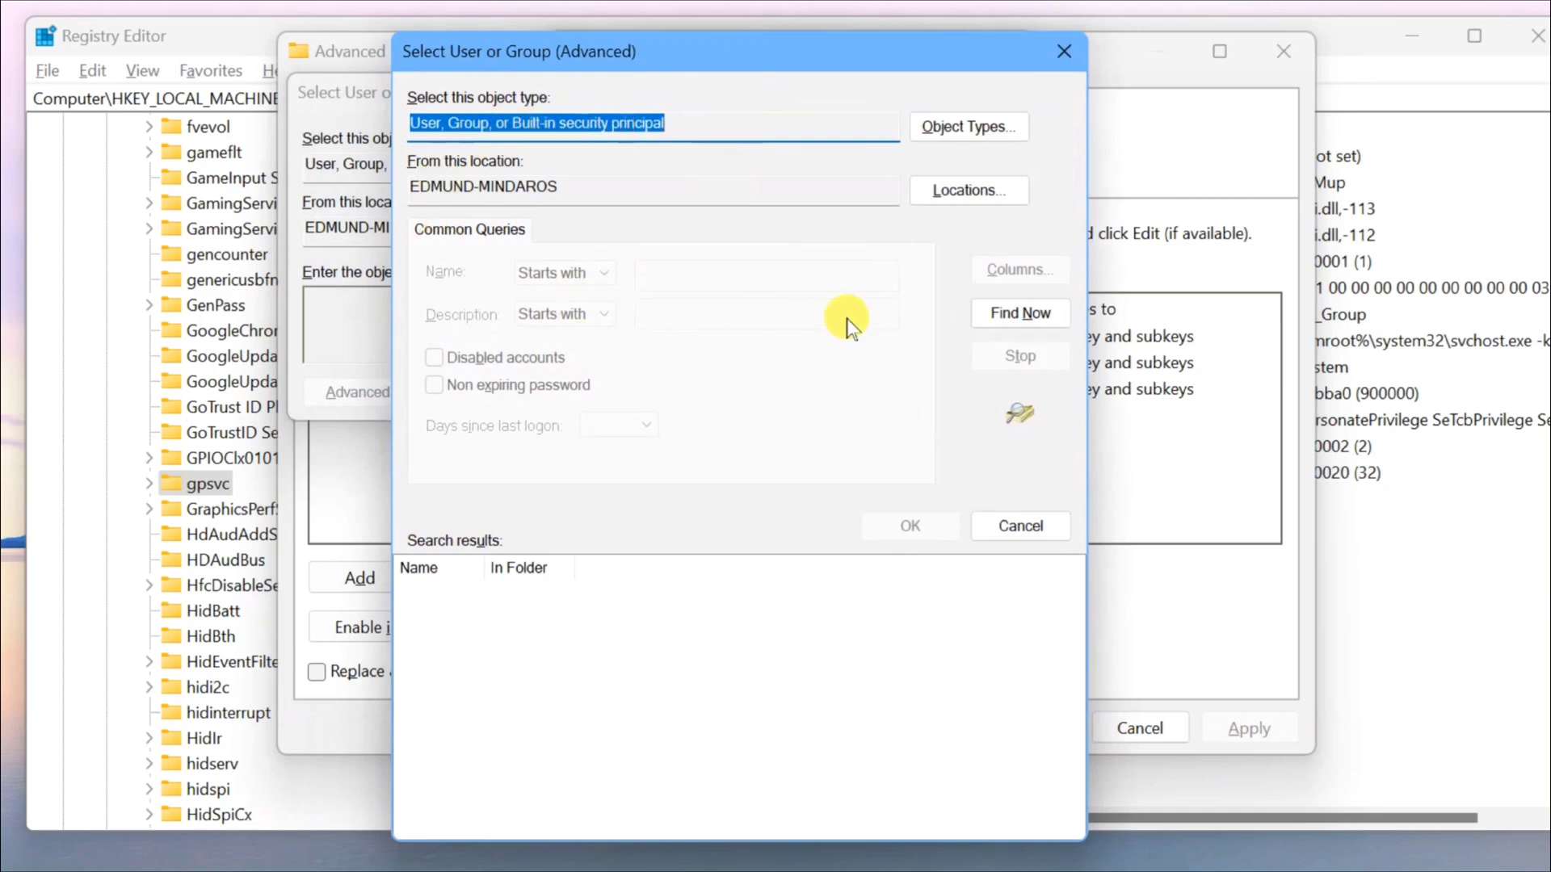
left_click(1014, 316)
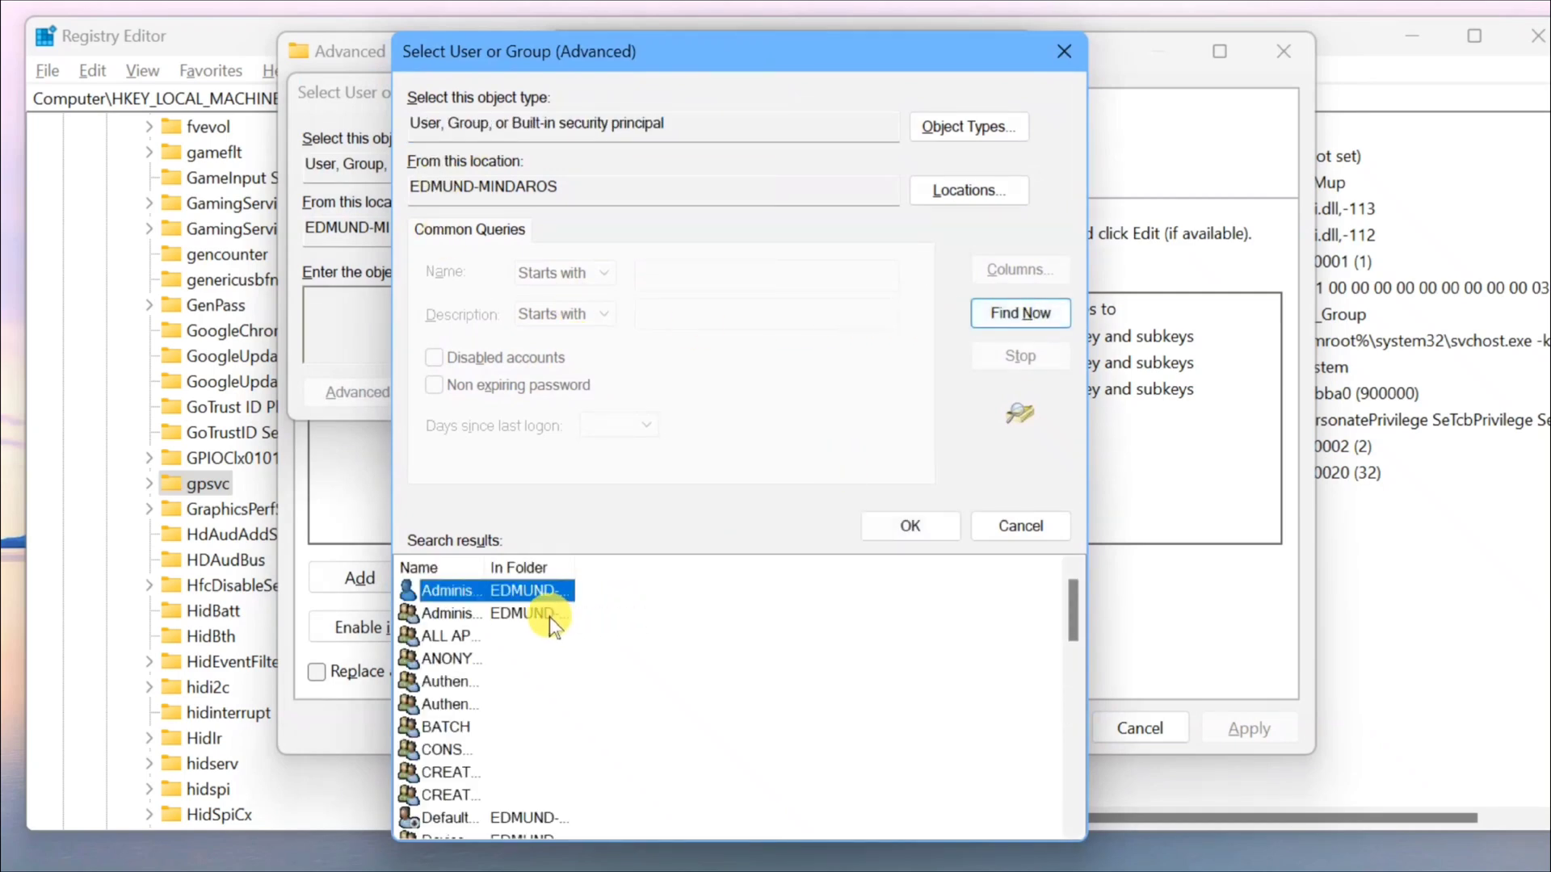
scroll(548, 626, "down", 2)
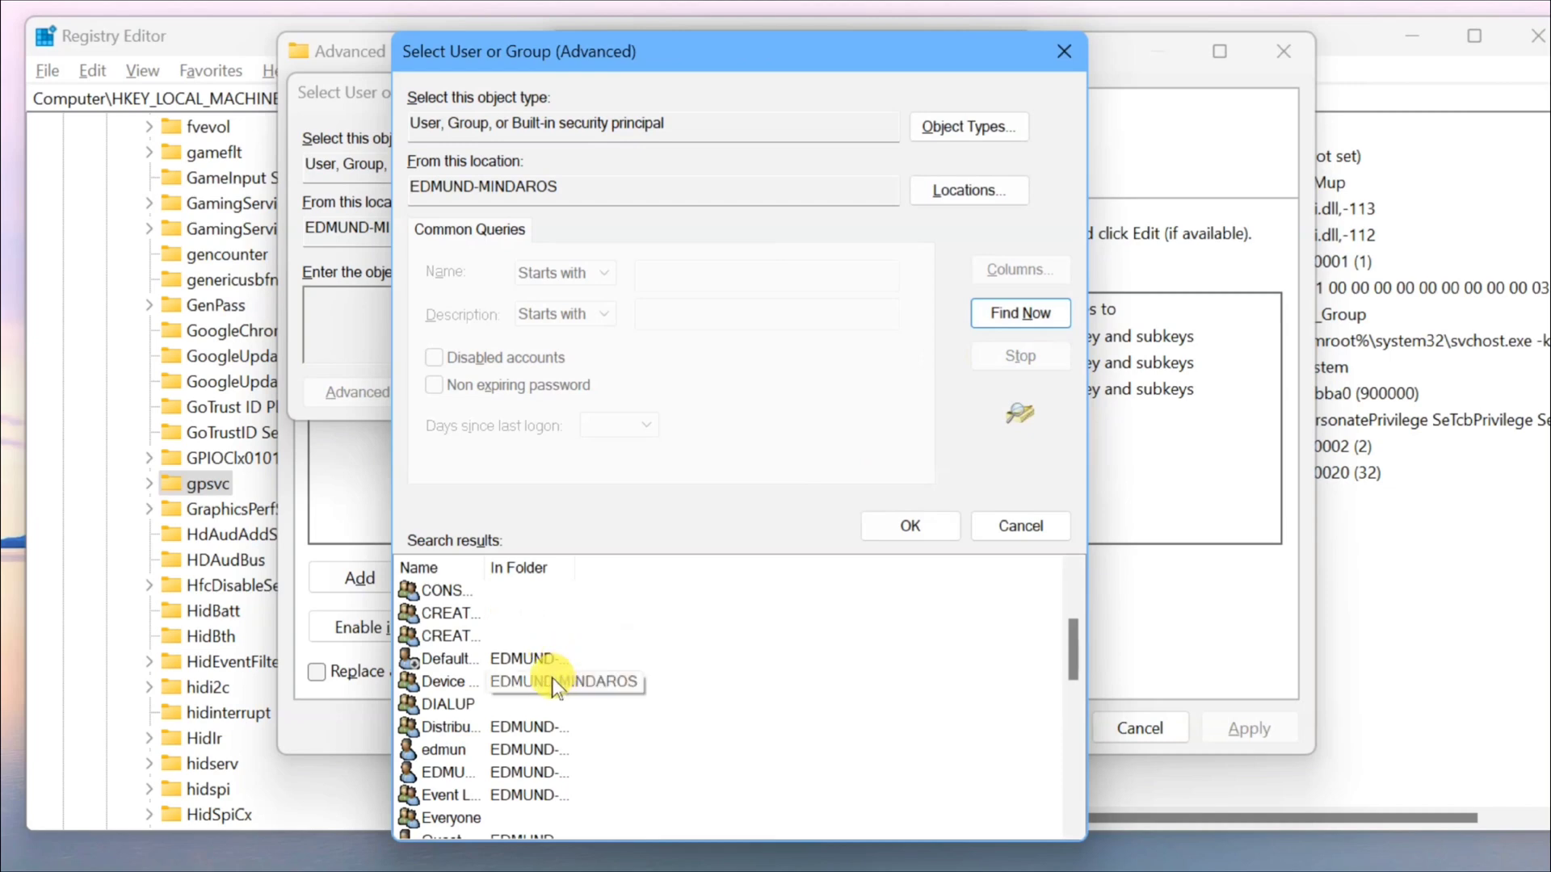
left_click(525, 773)
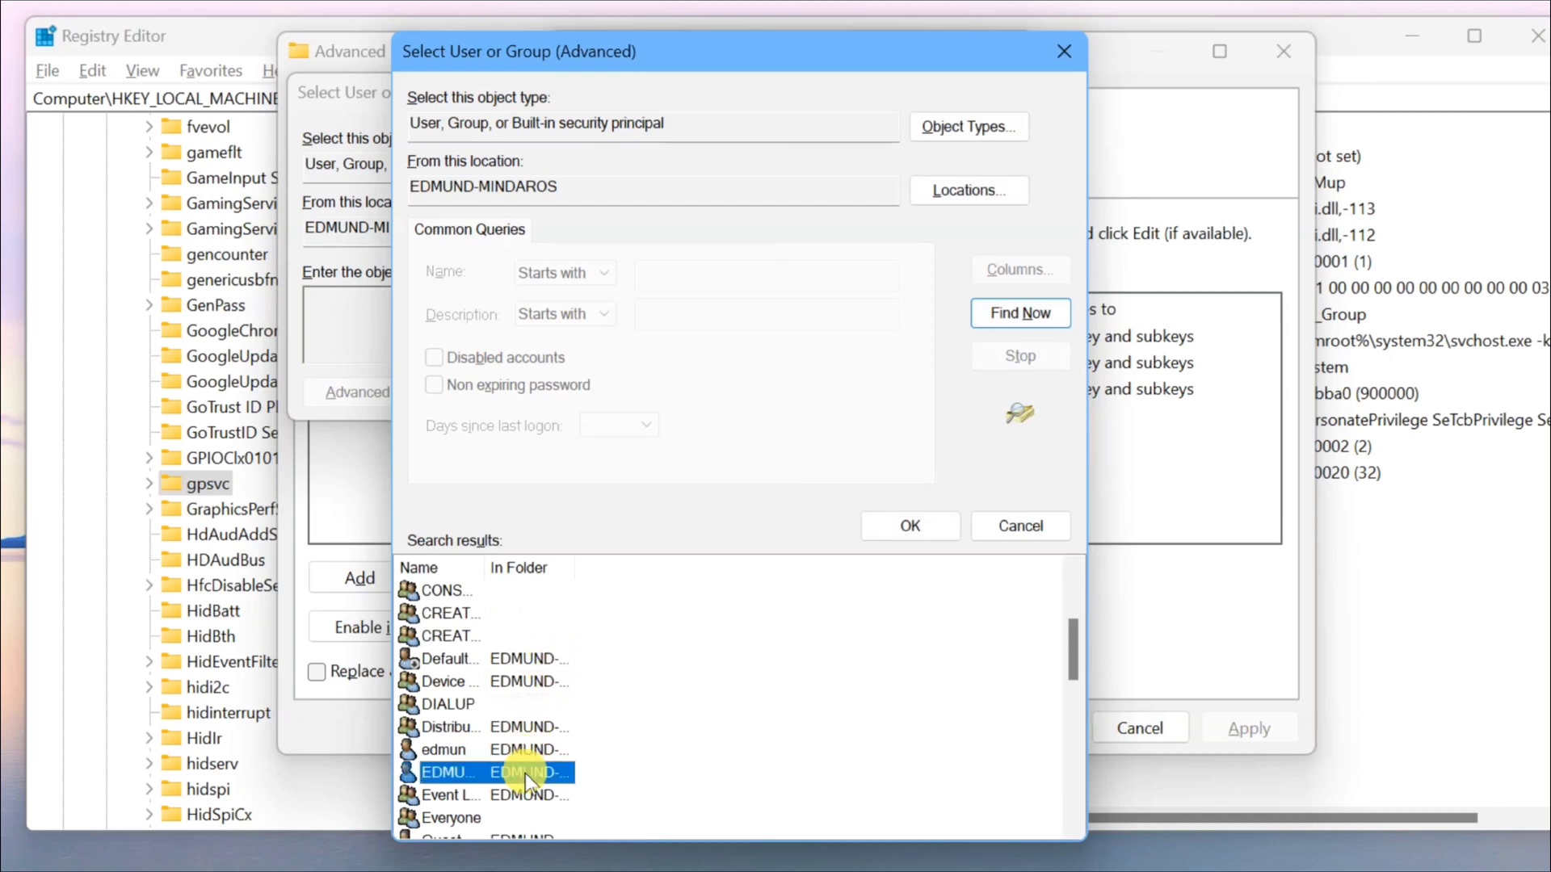
scroll(751, 723, "down", 2)
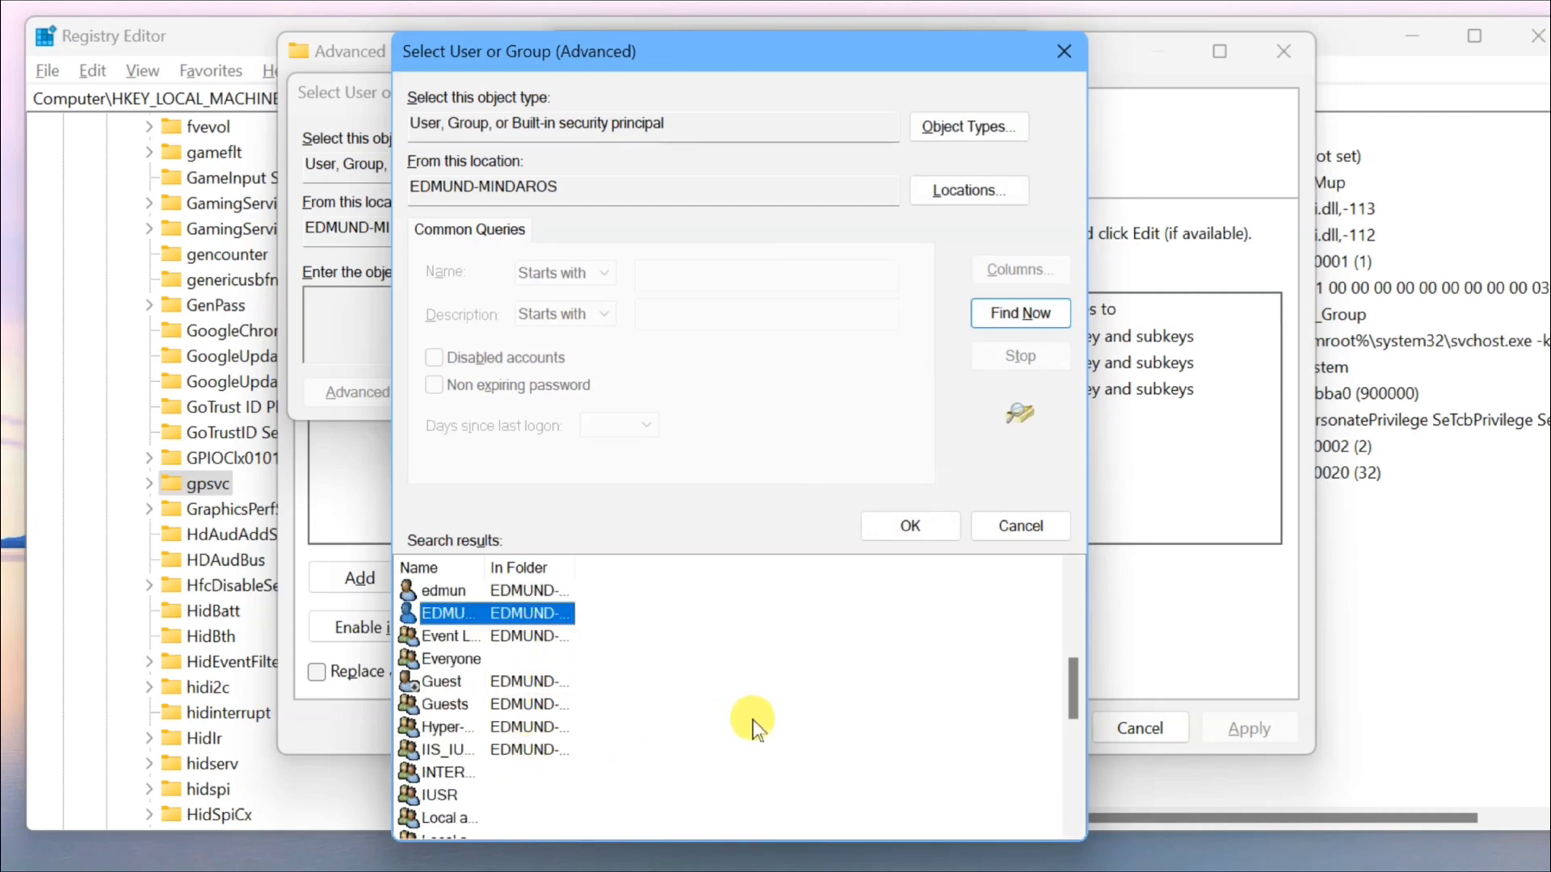
left_click(911, 526)
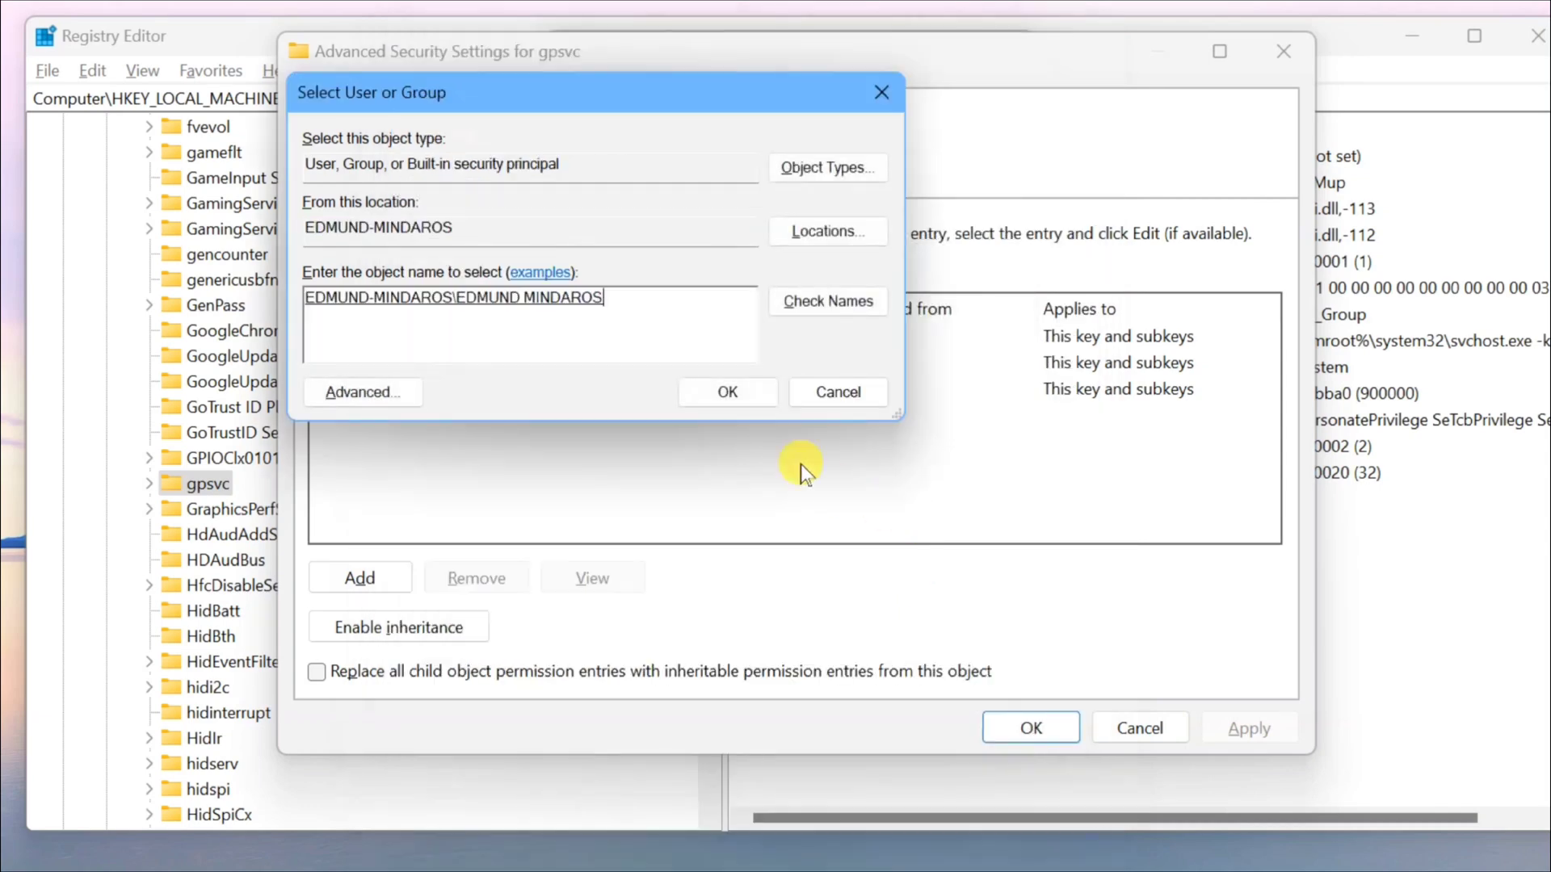
left_click(731, 392)
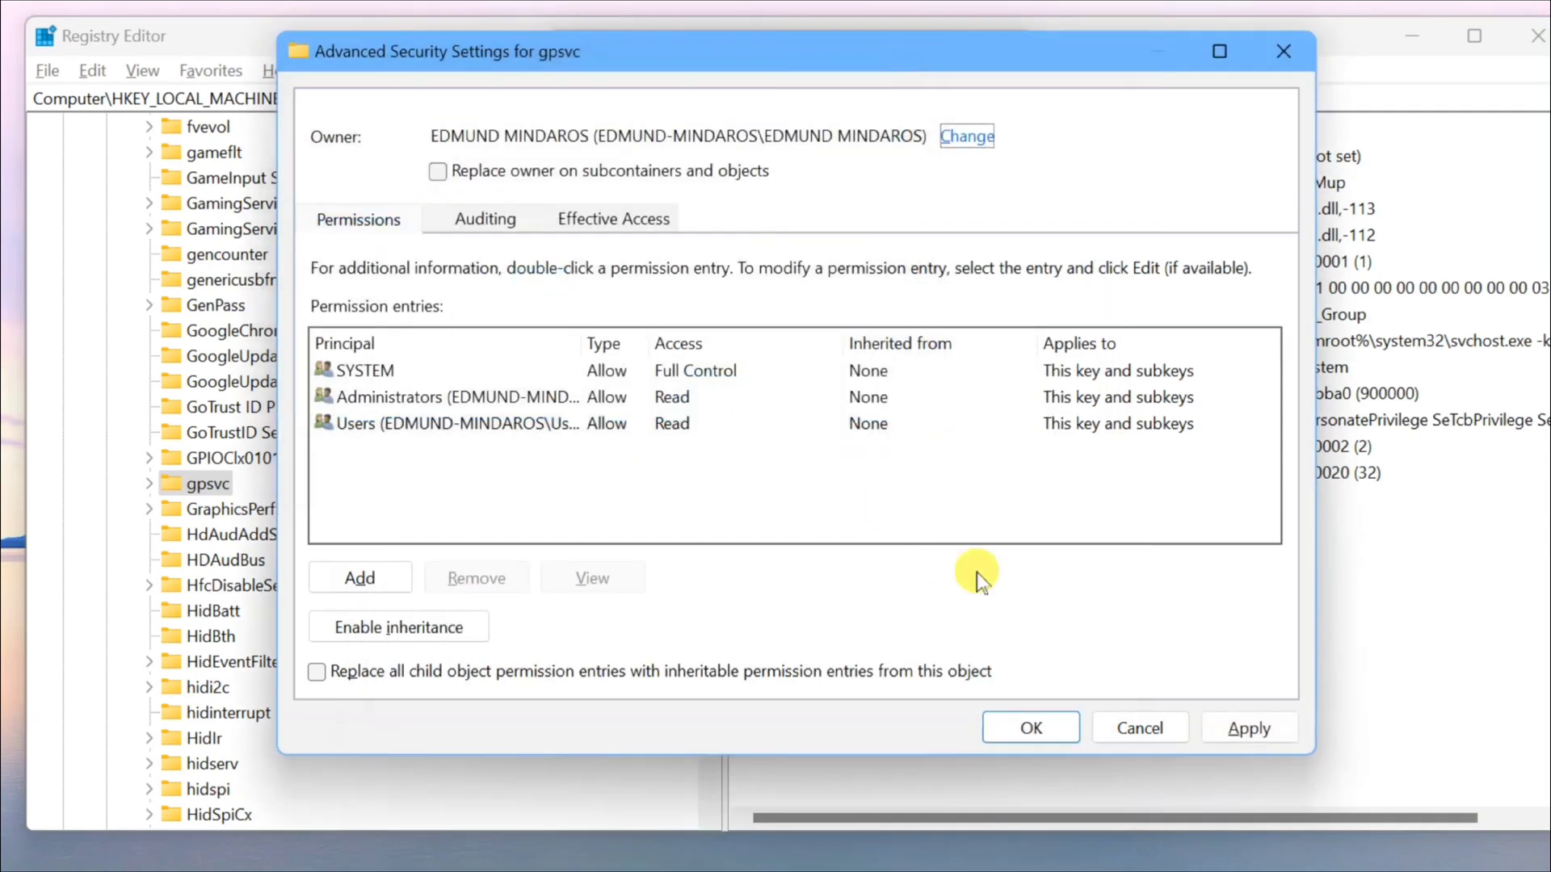
Apply the new owner, close both permission dialogs, and minimize Registry Editor
left_click(1244, 724)
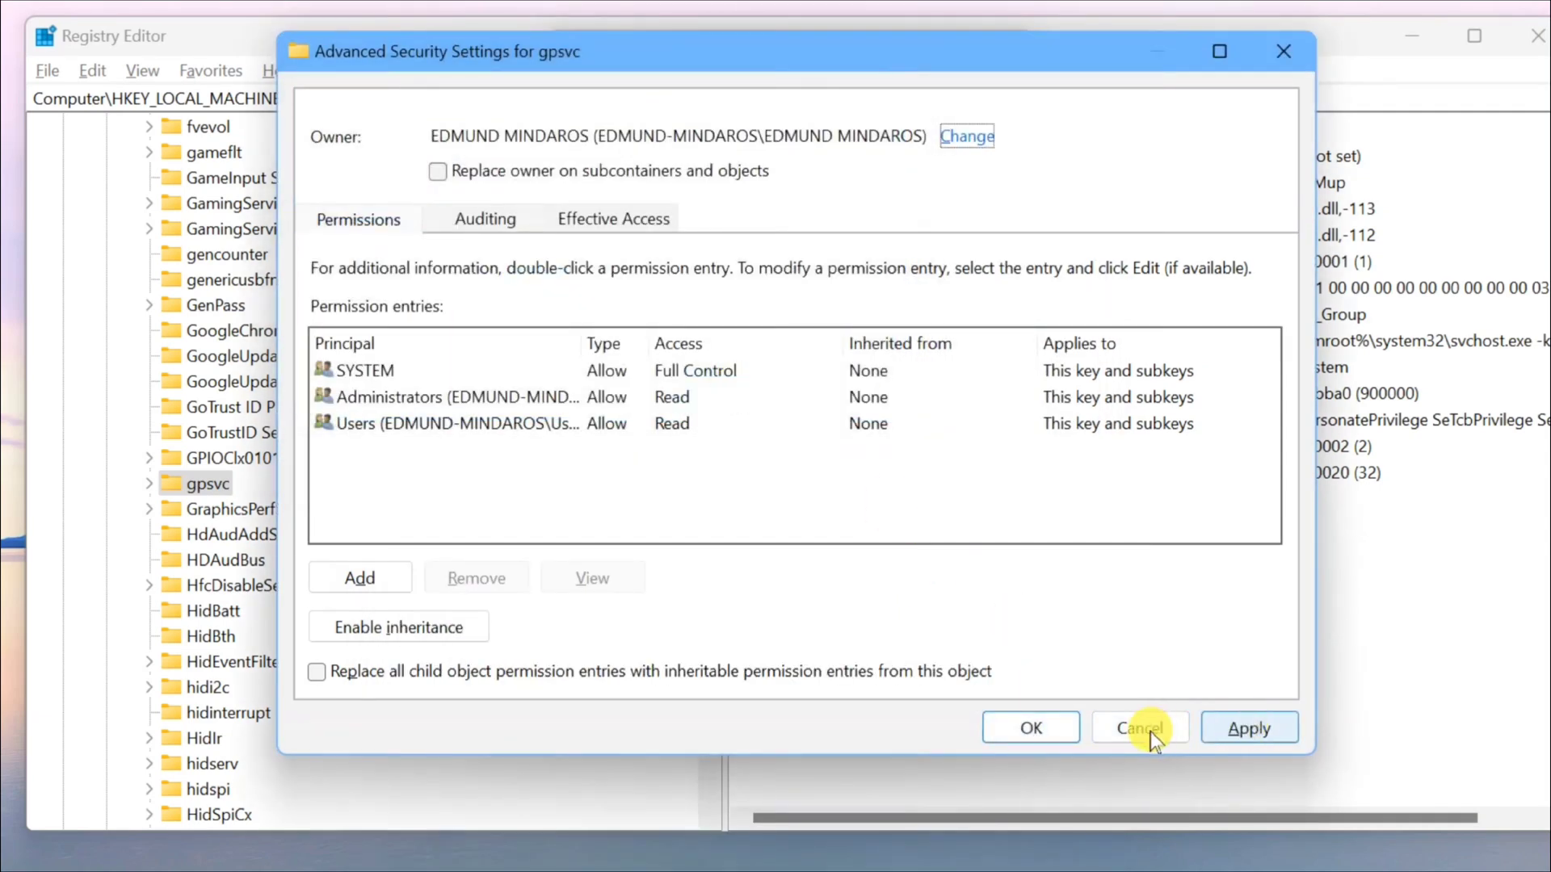
left_click(1035, 729)
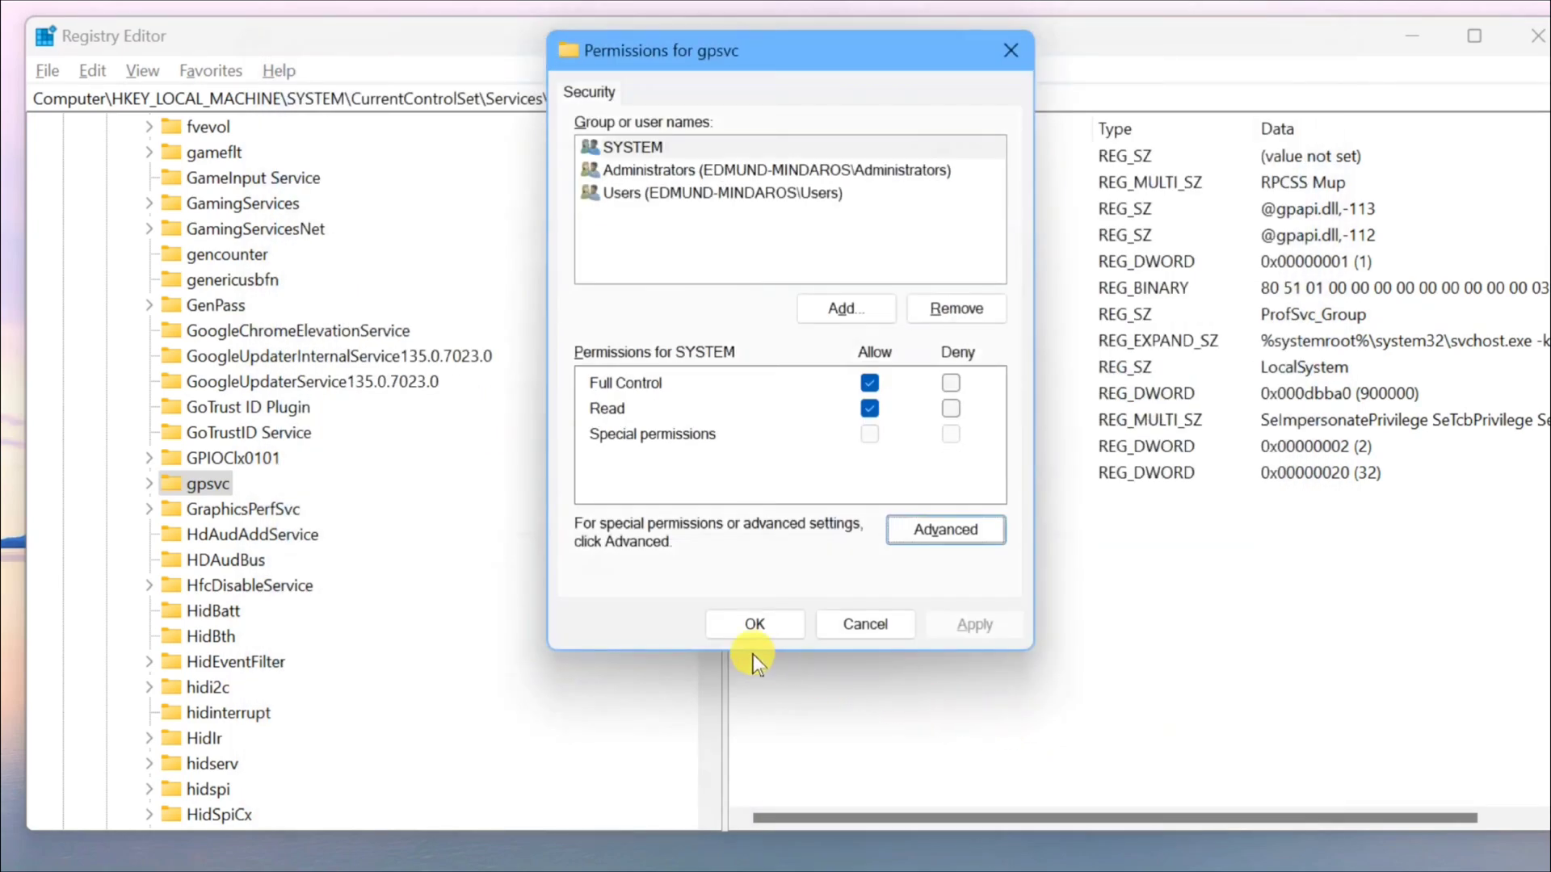
left_click(751, 622)
left_click(1412, 35)
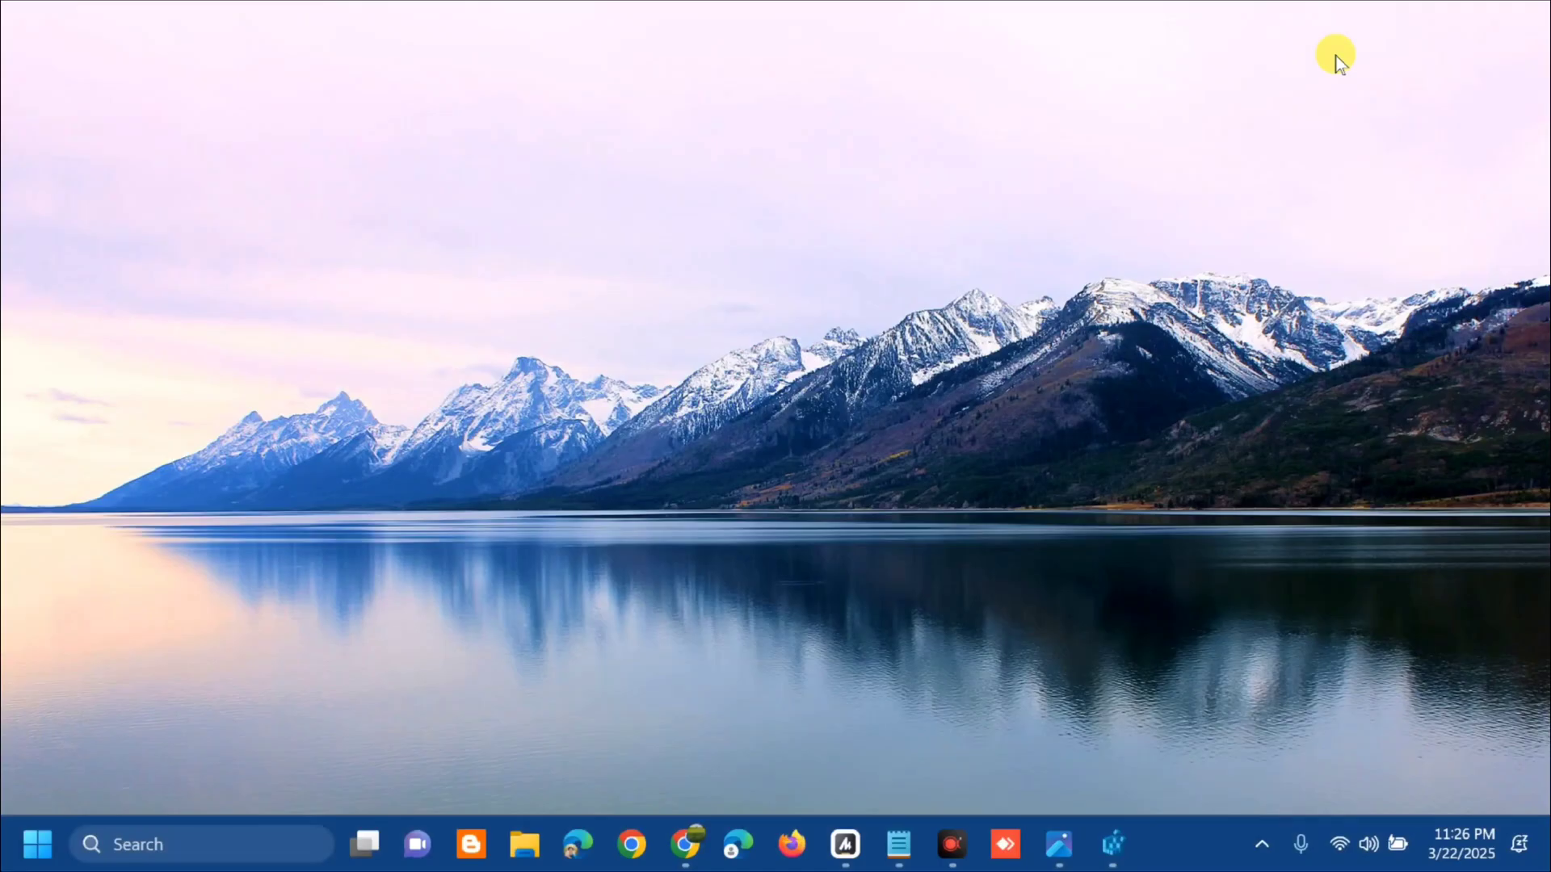
Restart the PC from the Start menu's power options
left_click(35, 844)
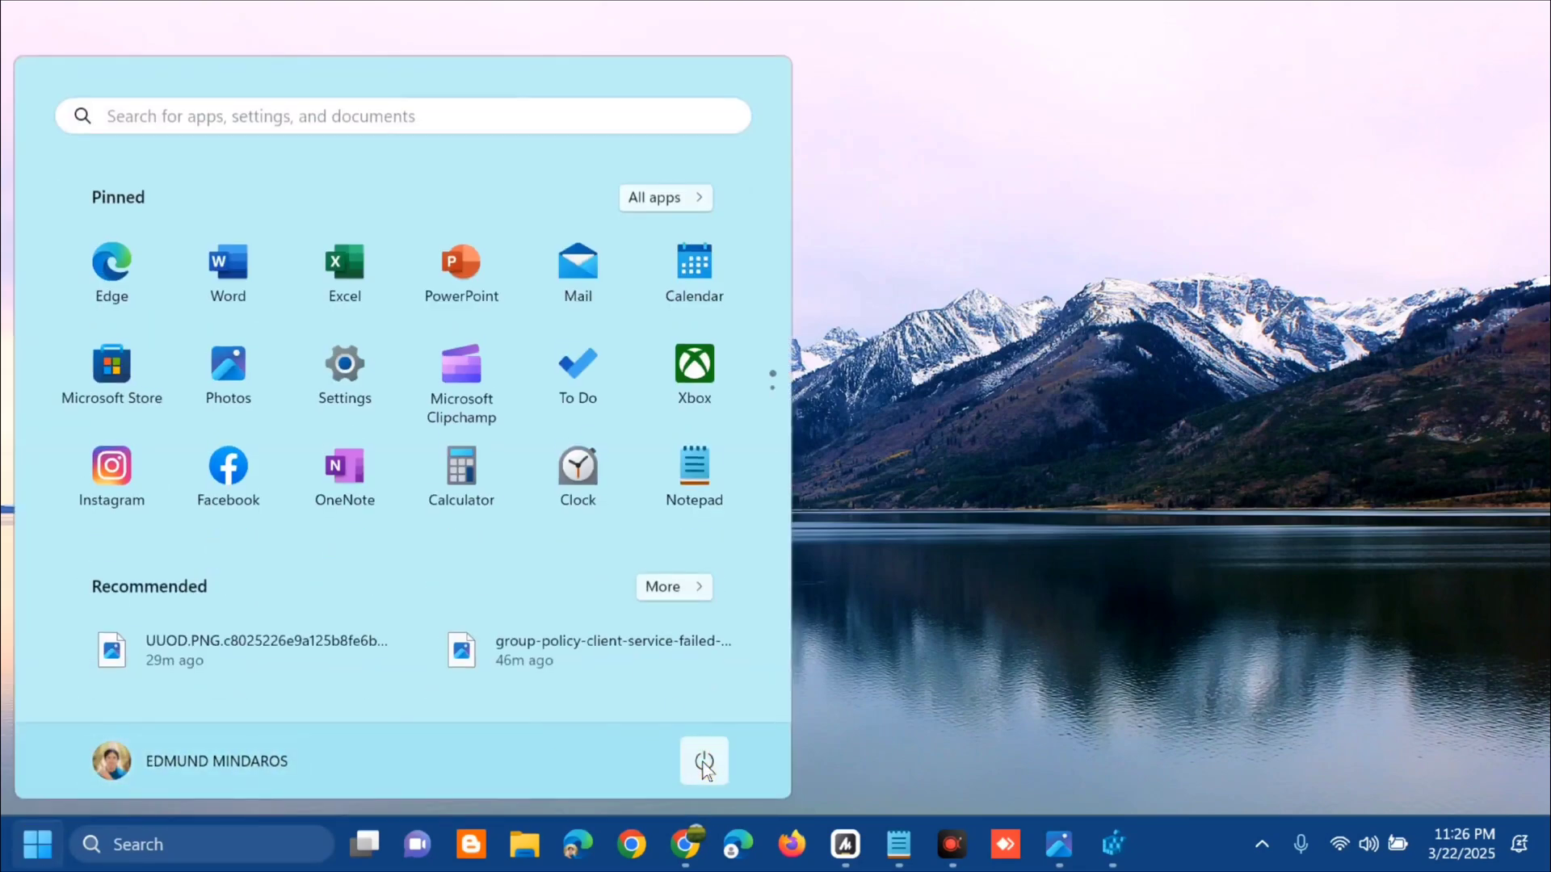
left_click(704, 766)
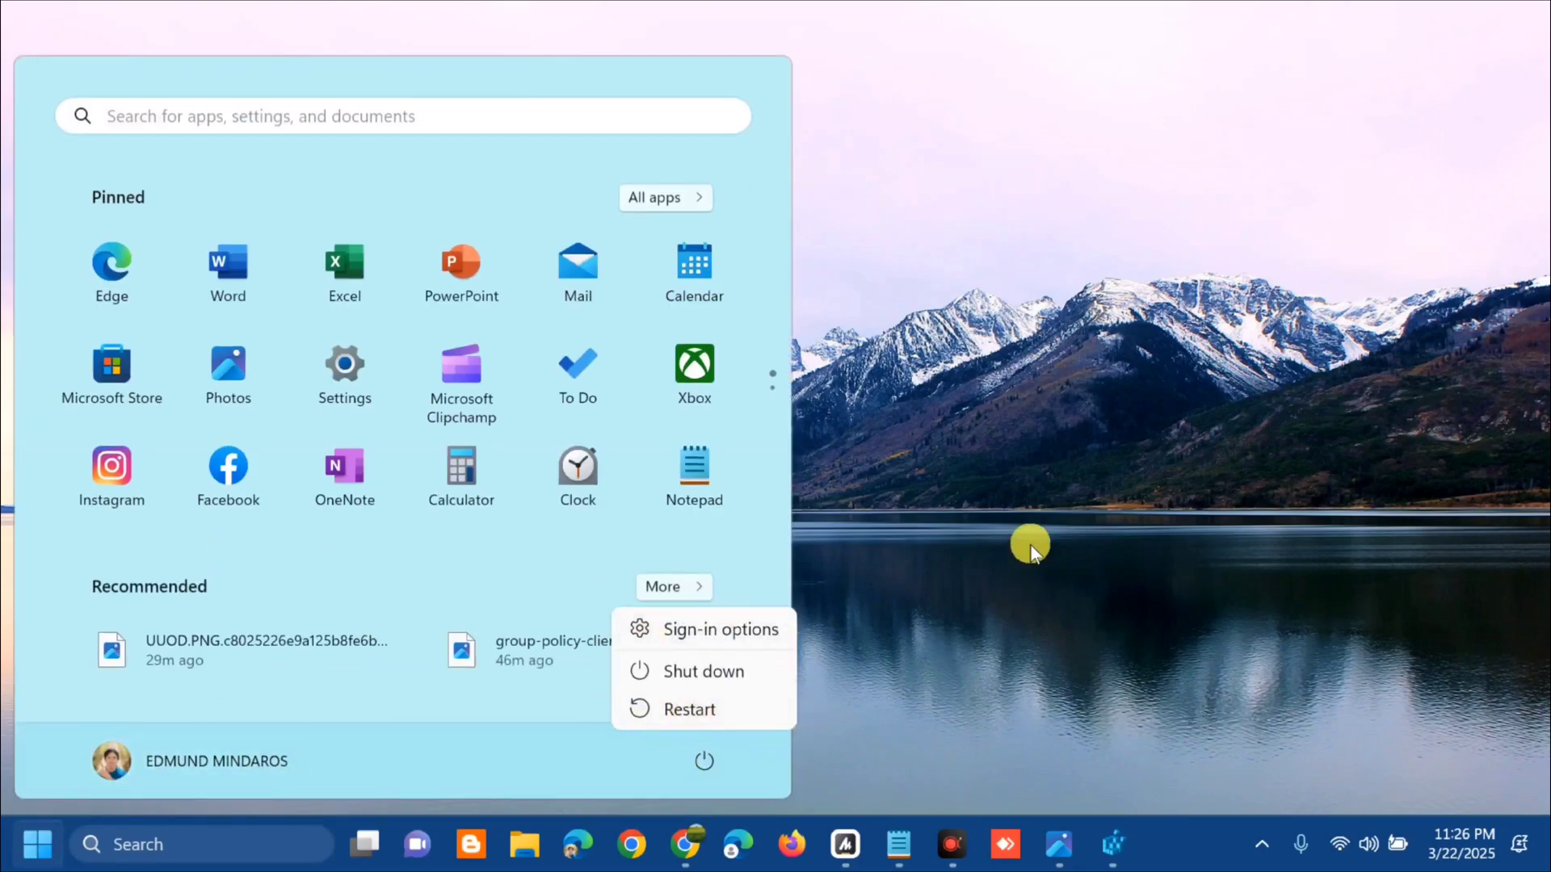
left_click(1028, 509)
left_click(1026, 494)
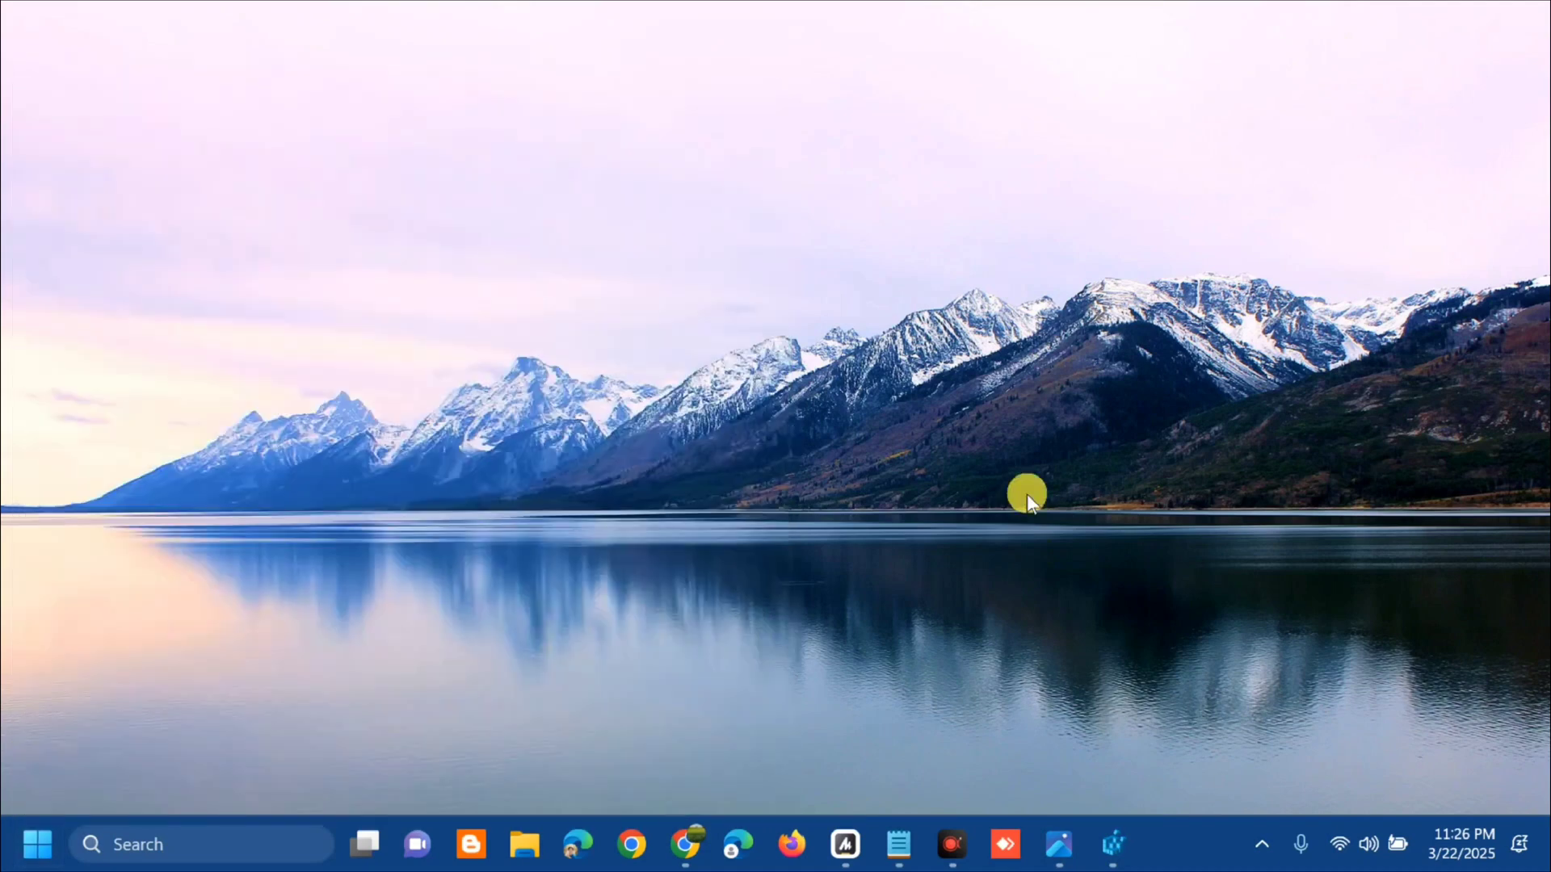